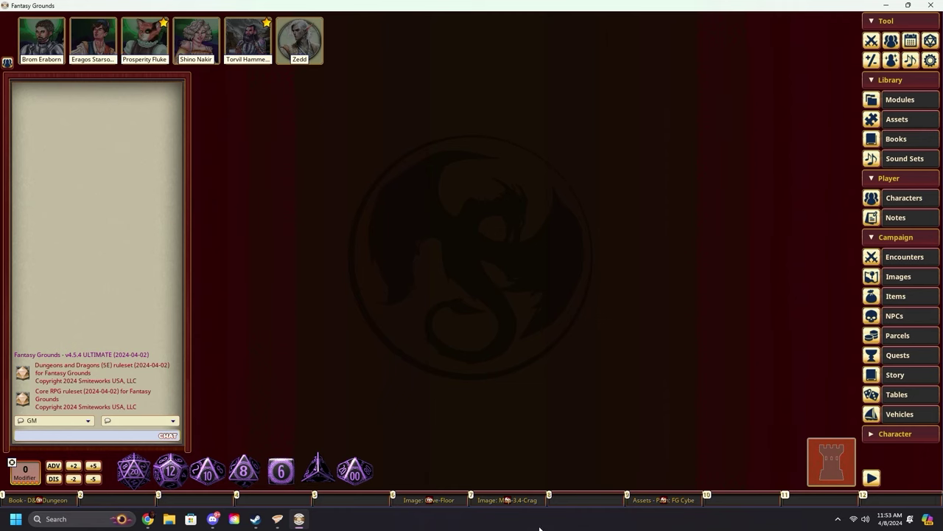
- Open the Map-3.4-Cragmaw-Castle image and unlock it for editing
click(525, 502)
mouse_move(552, 50)
mouse_down()
mouse_move(561, 57)
mouse_move(564, 46)
mouse_up()
scroll(533, 168, up, 4)
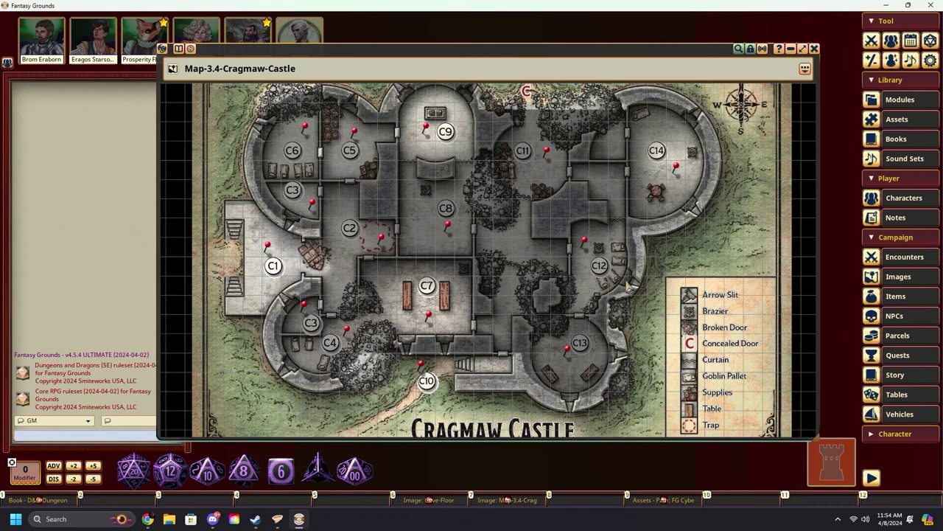
drag(587, 227, 600, 233)
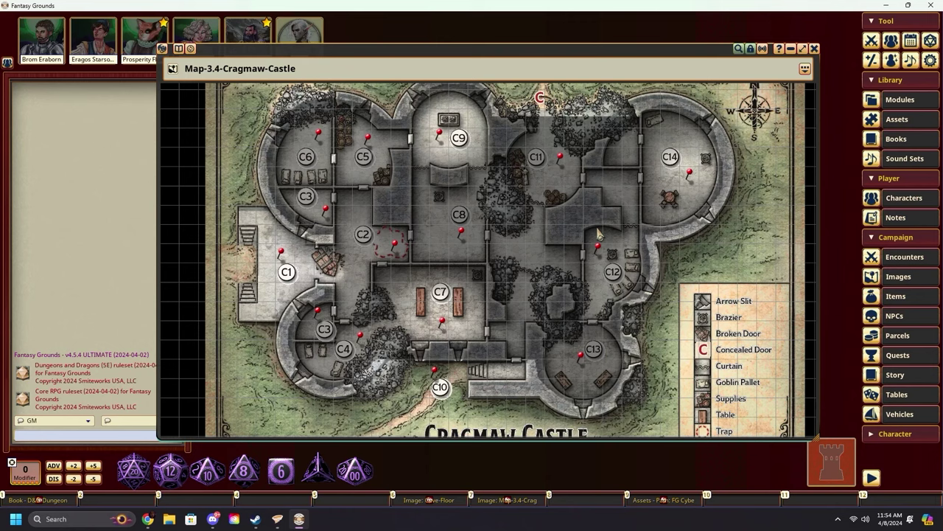
mouse_move(598, 220)
mouse_down()
mouse_move(553, 220)
mouse_move(580, 224)
mouse_move(583, 179)
mouse_move(581, 222)
mouse_up()
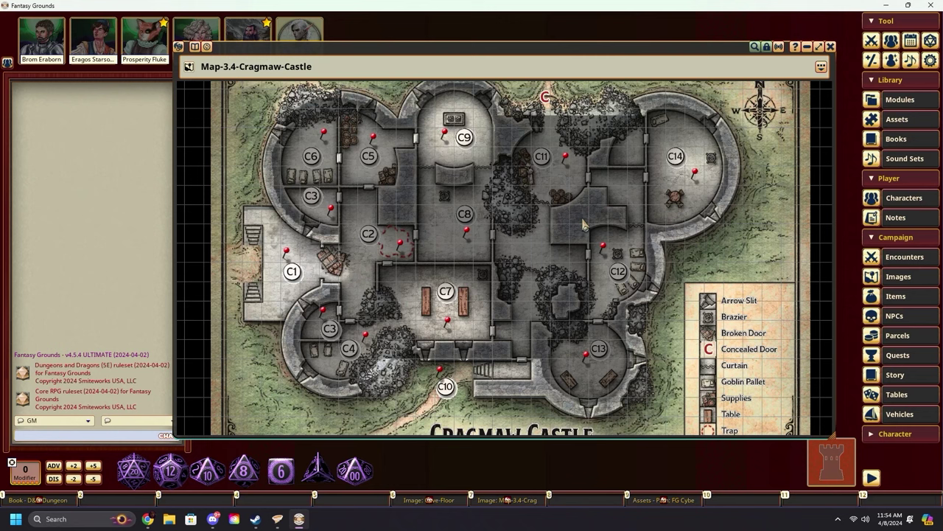
click(767, 49)
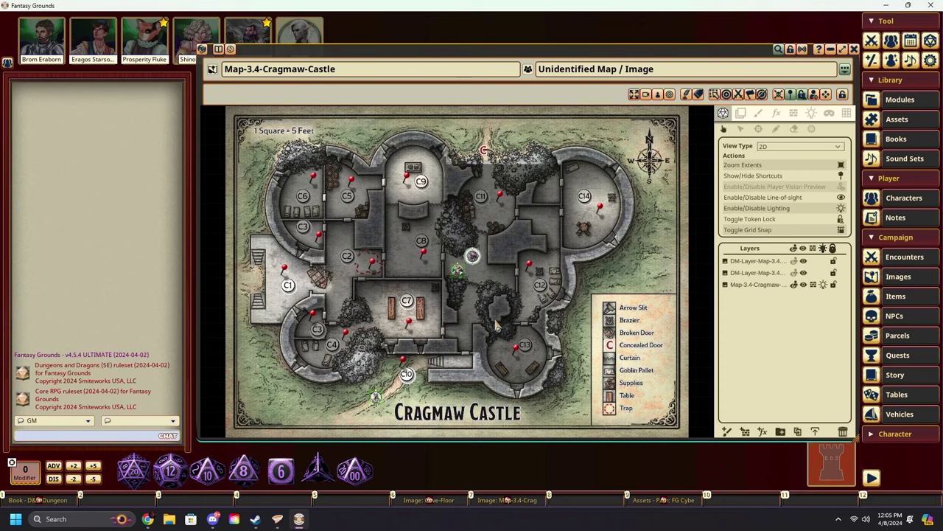
- Show the on-screen camera controls and use them to pan the Cragmaw Castle map right, up and down
scroll(490, 317, up, 5)
scroll(479, 300, down, 6)
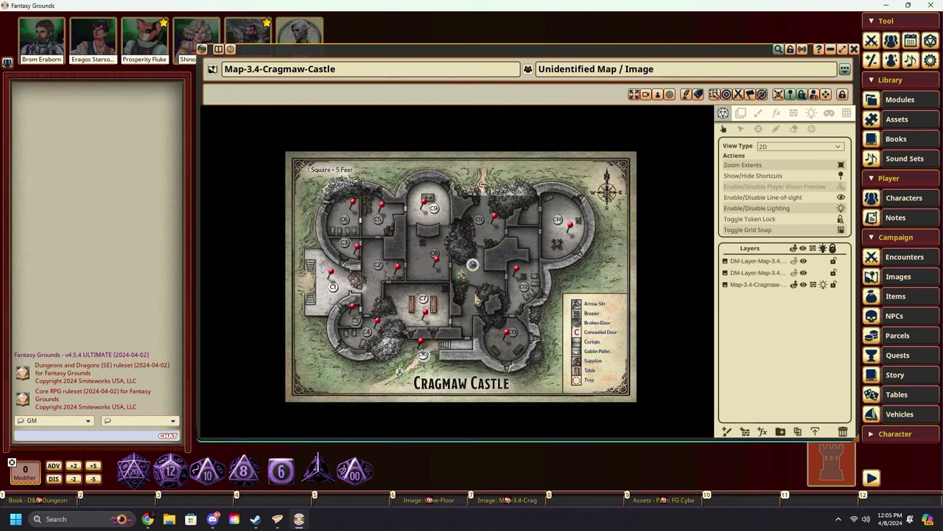
scroll(479, 301, up, 4)
scroll(478, 301, down, 2)
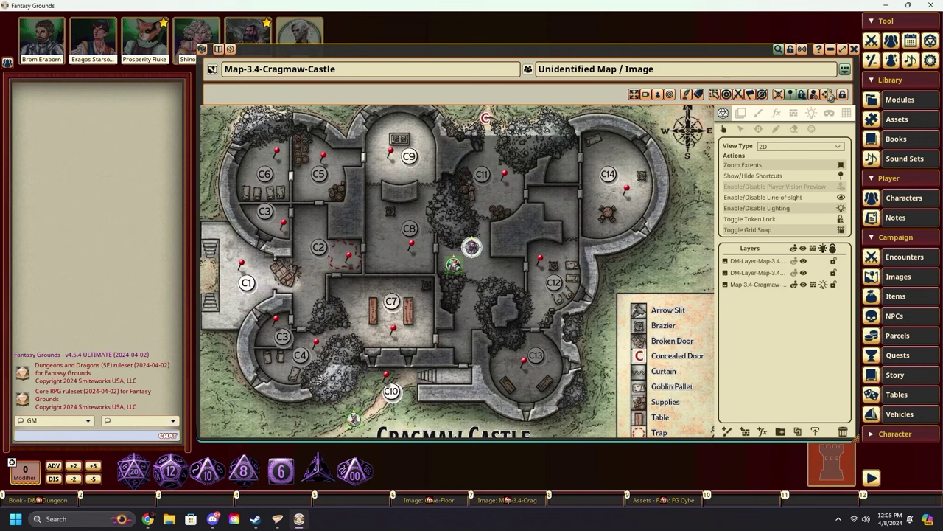
click(827, 96)
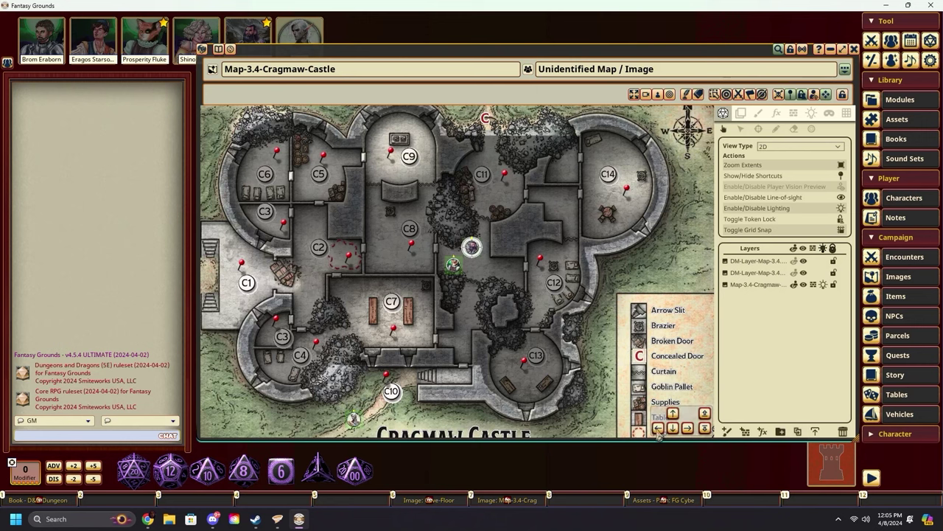
click(687, 428)
click(673, 413)
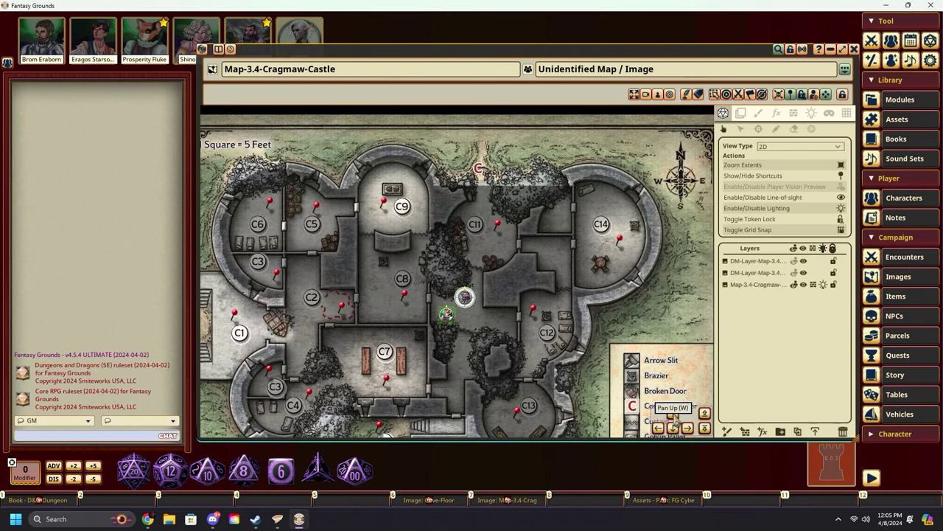
click(673, 427)
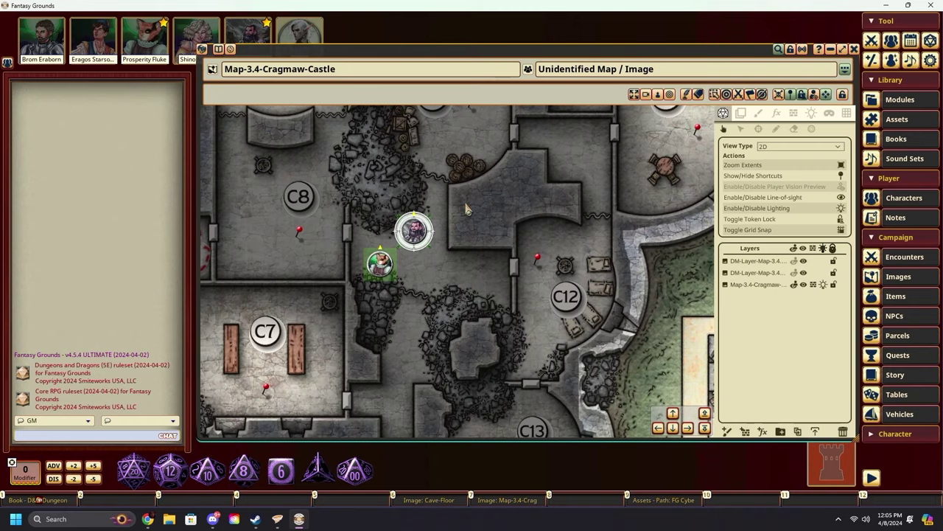
drag(375, 218, 436, 269)
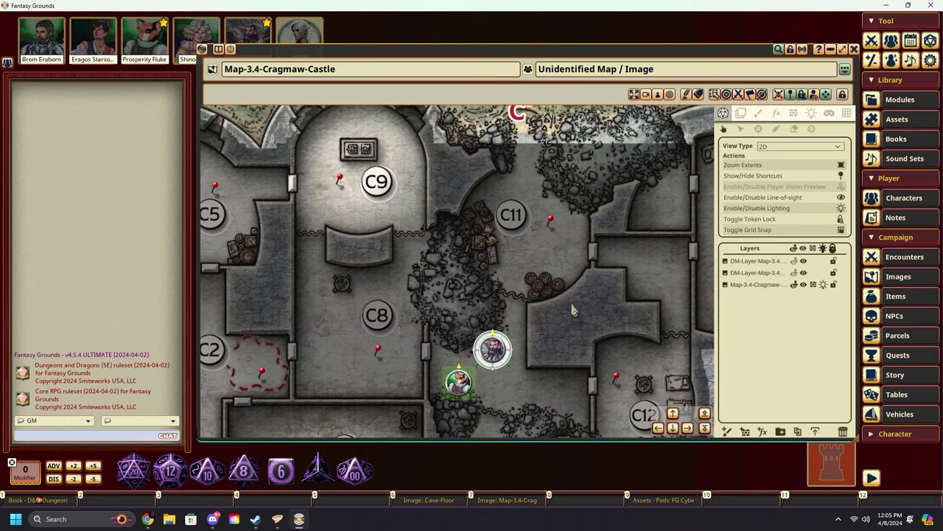
drag(559, 279, 522, 350)
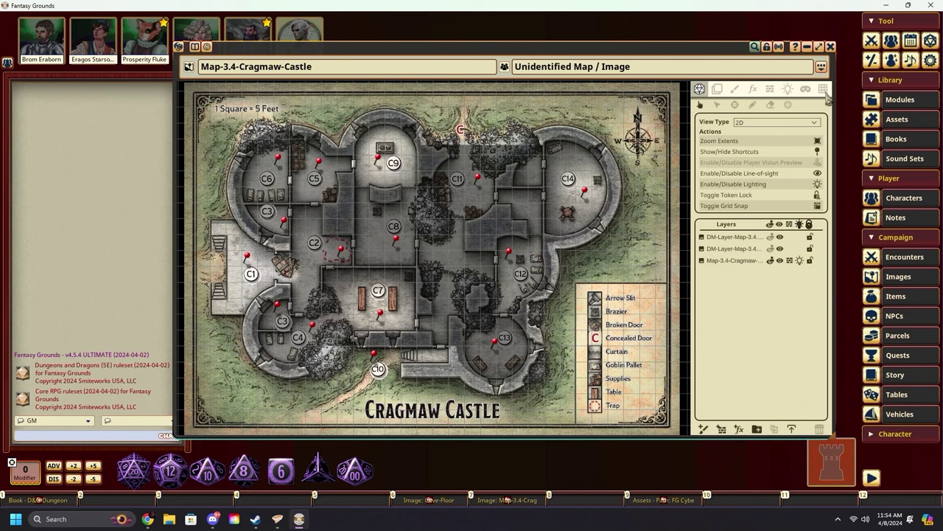
- Look through each of the map's settings groups, including effects, mask and grid, and return to the view type and actions
click(718, 89)
click(735, 89)
click(753, 89)
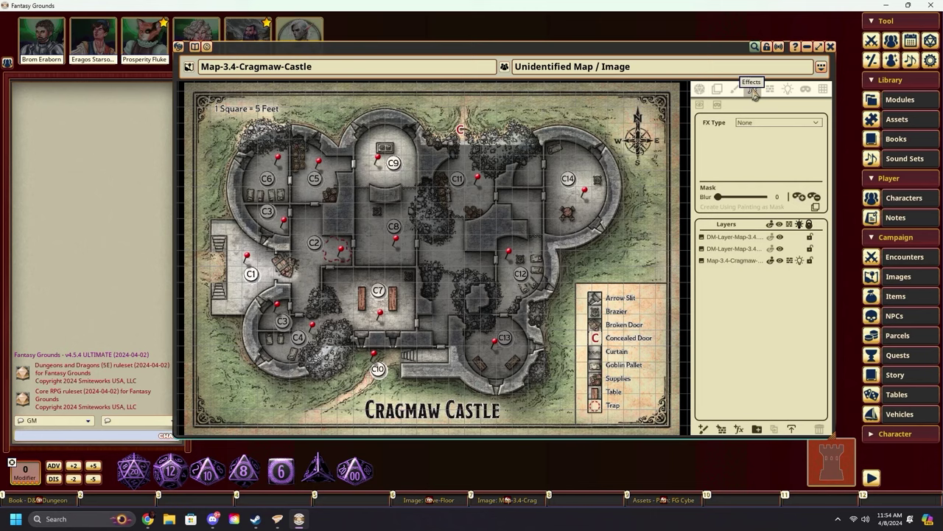
click(770, 89)
click(788, 89)
click(805, 89)
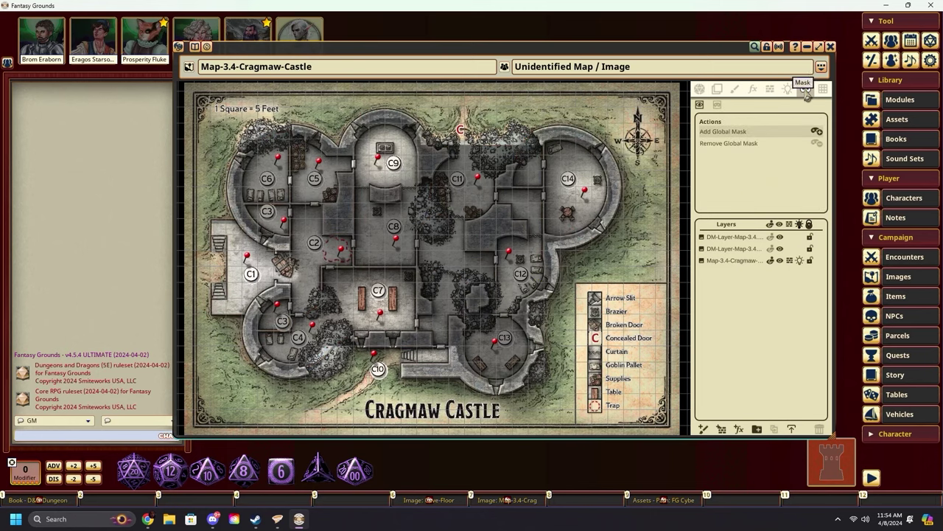
click(823, 89)
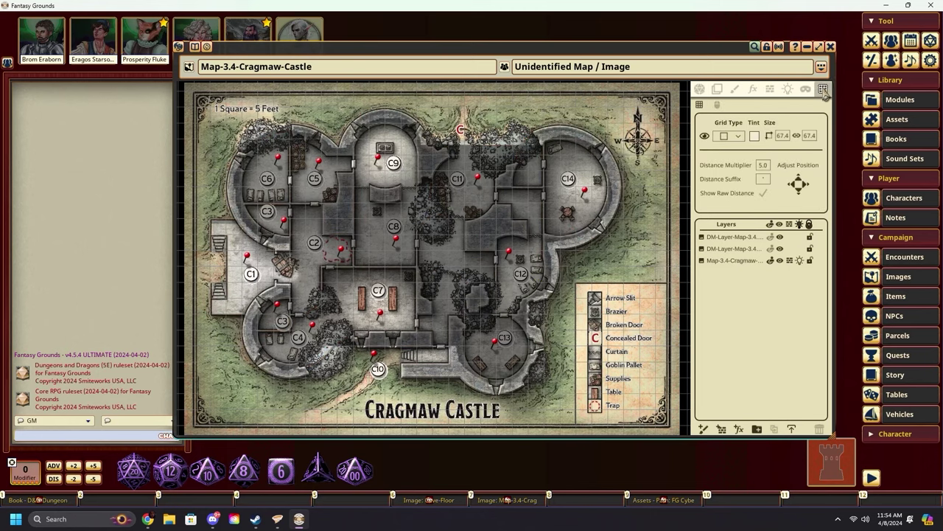
click(701, 89)
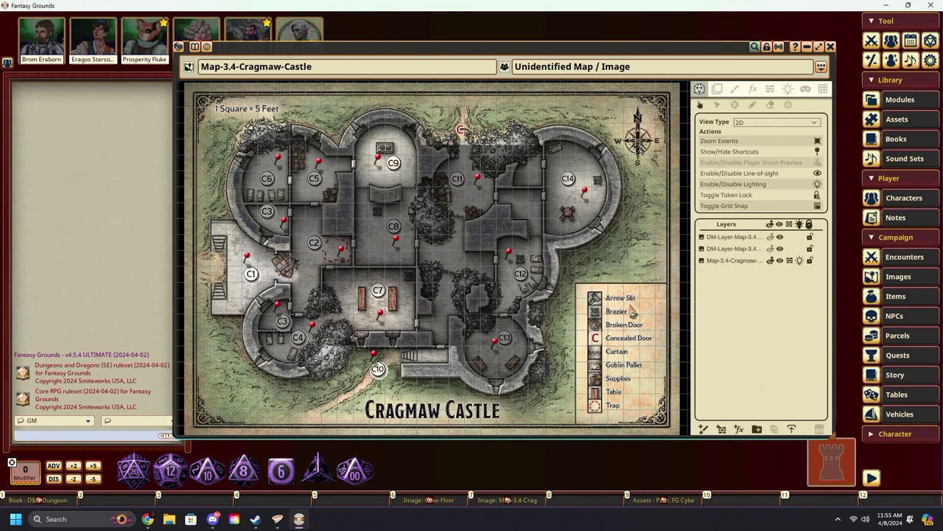
- Hide the uppermost DM layer and show it again, and try the second DM layer's sharing with players
click(735, 249)
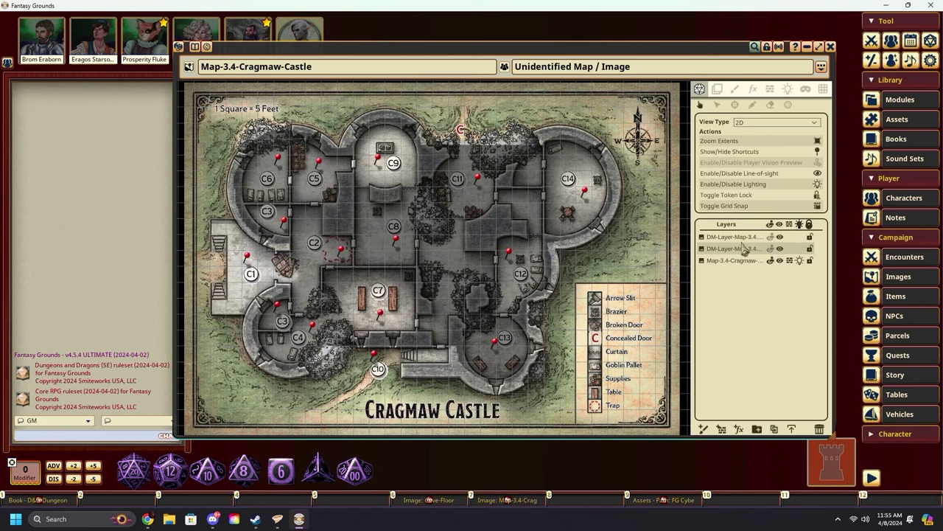
click(782, 237)
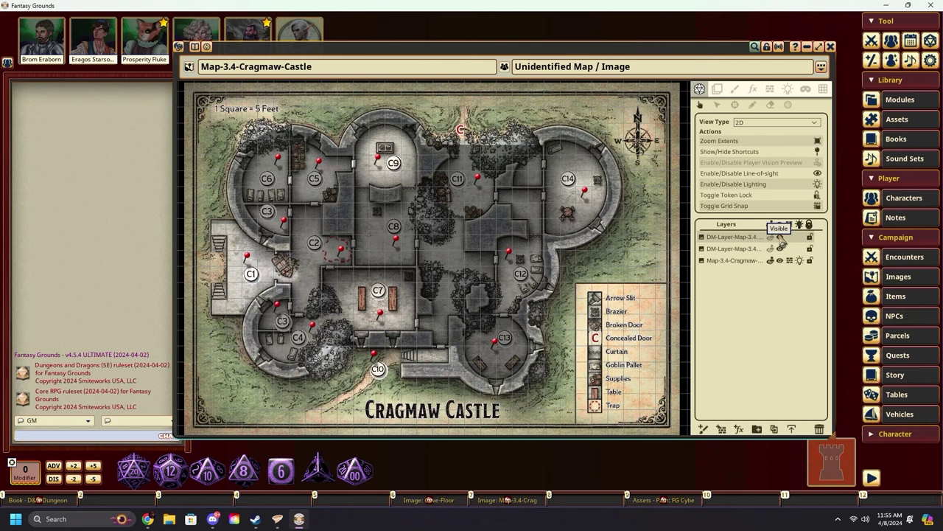
click(780, 236)
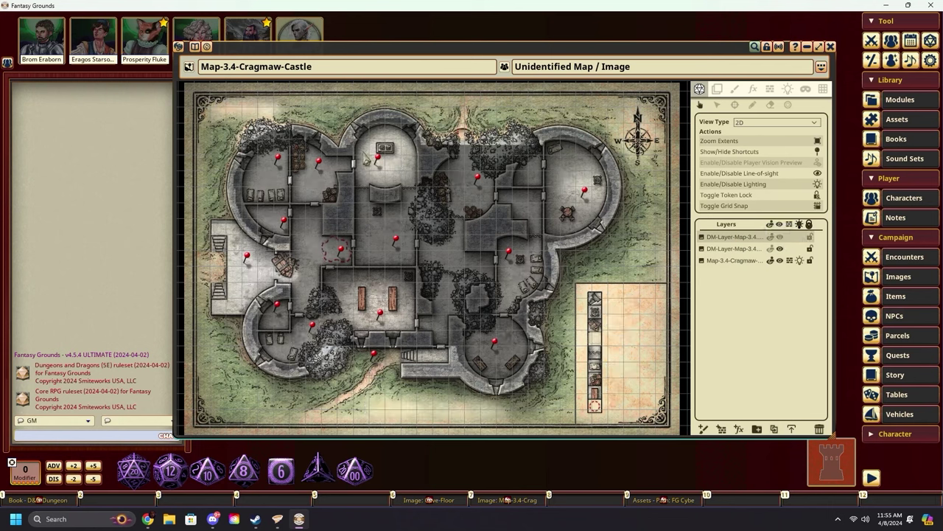
click(780, 238)
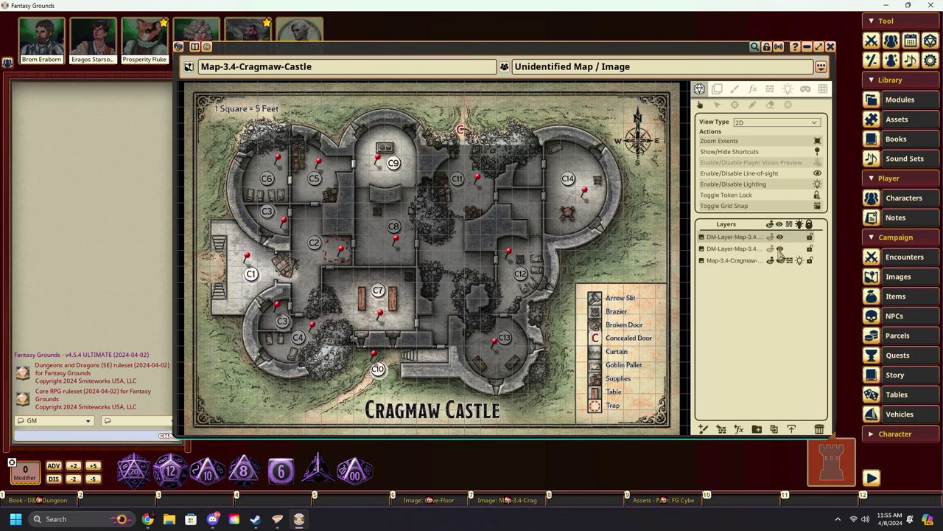
click(774, 250)
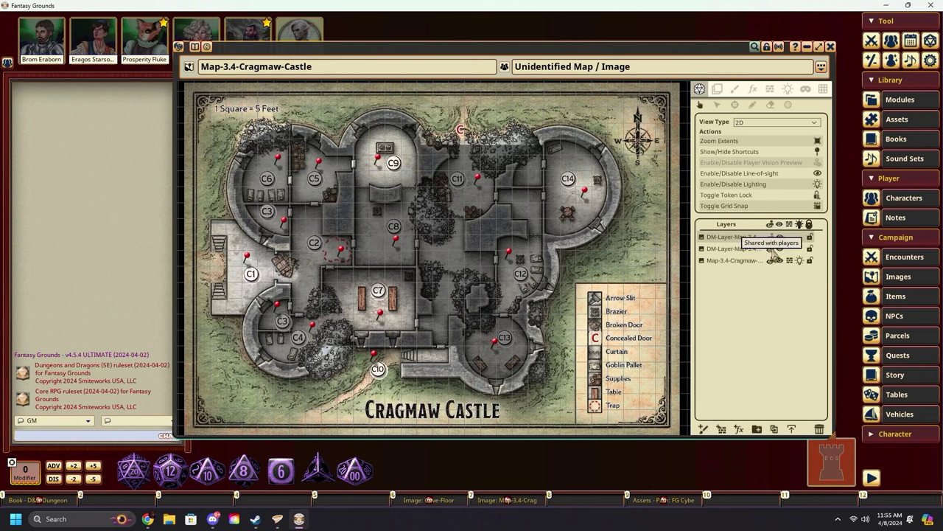
click(773, 250)
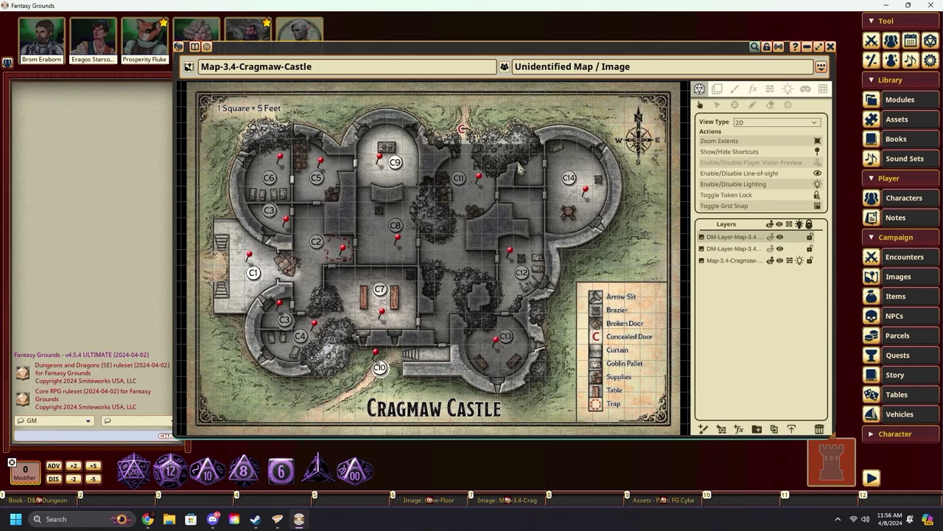
- Inspect the area around room C8 up close and fit the whole map with Zoom Extents
scroll(451, 230, up, 5)
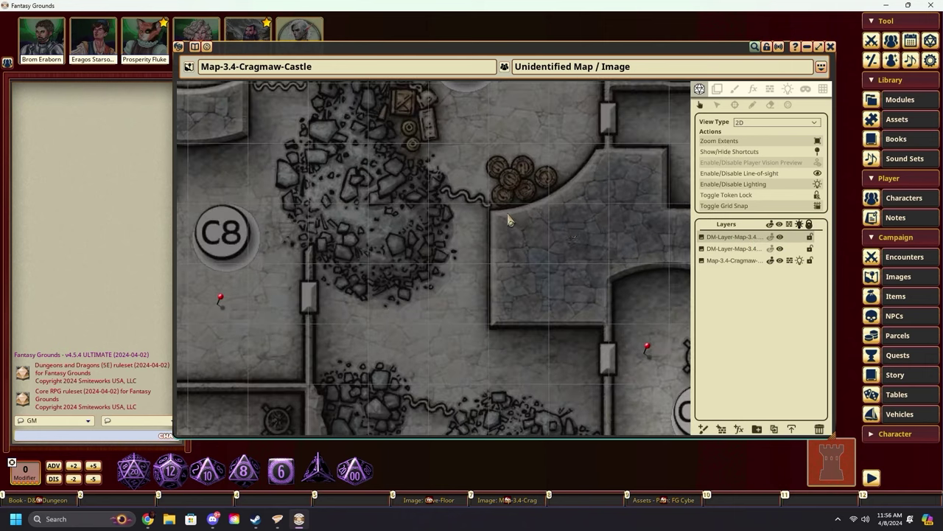
drag(570, 227, 654, 179)
drag(365, 215, 530, 260)
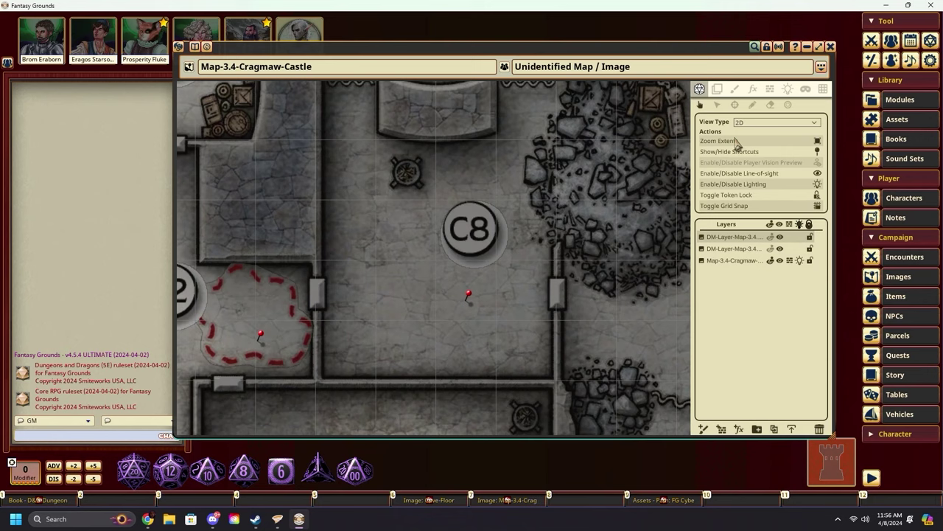
click(734, 143)
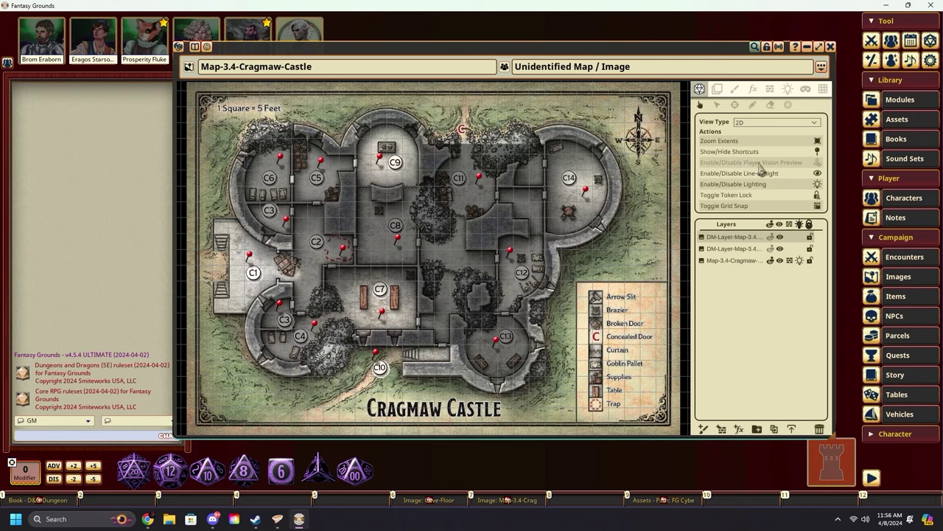
- Preview the map with player vision and turn the preview off, and disable and re-enable the lighting
click(792, 172)
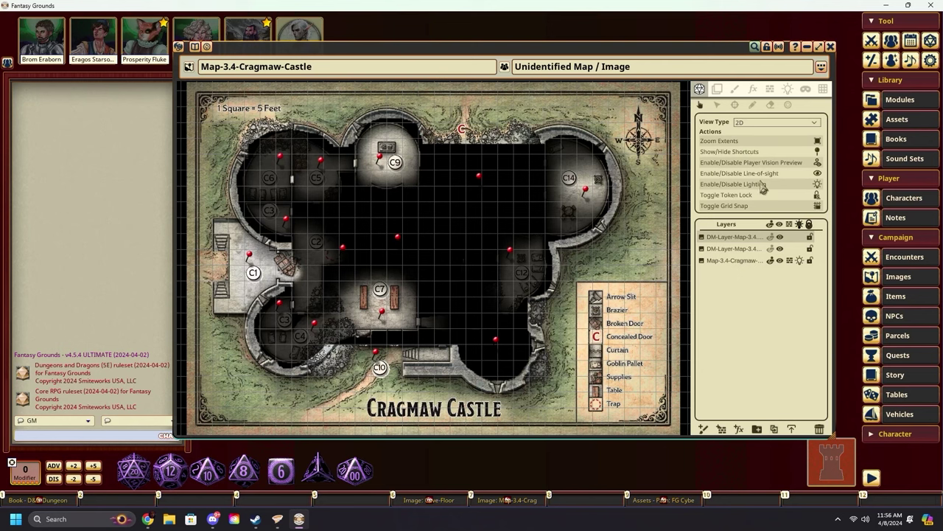
click(783, 163)
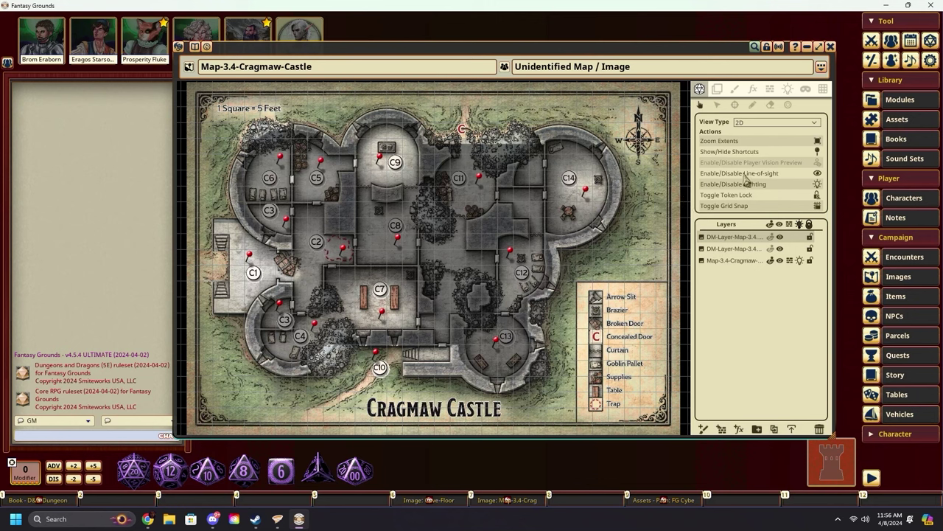
click(757, 184)
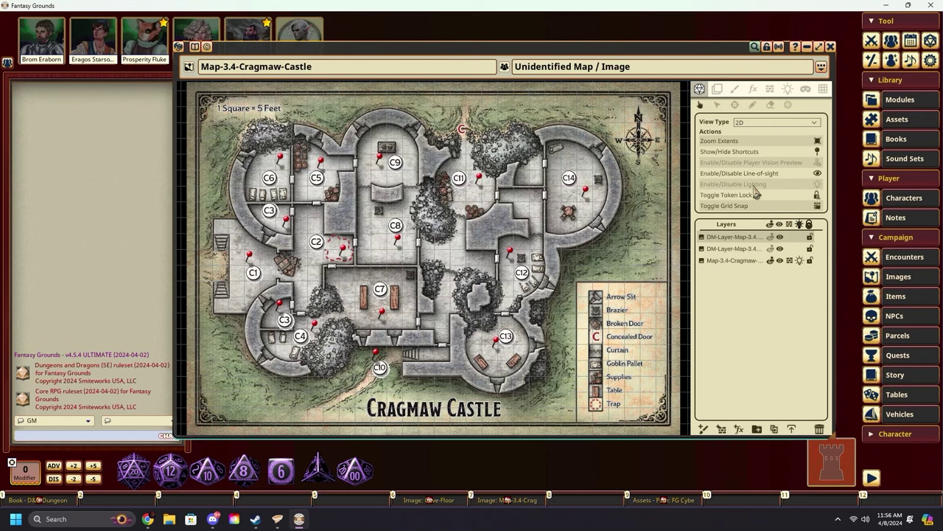
click(756, 186)
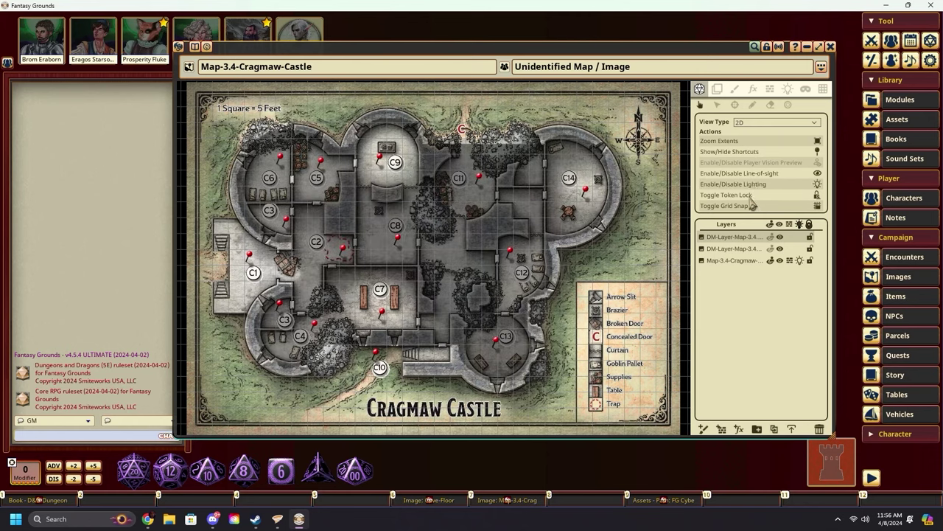
- Toggle the map's grid snap and try a box selection over the area east of room C8
click(742, 207)
scroll(405, 292, up, 4)
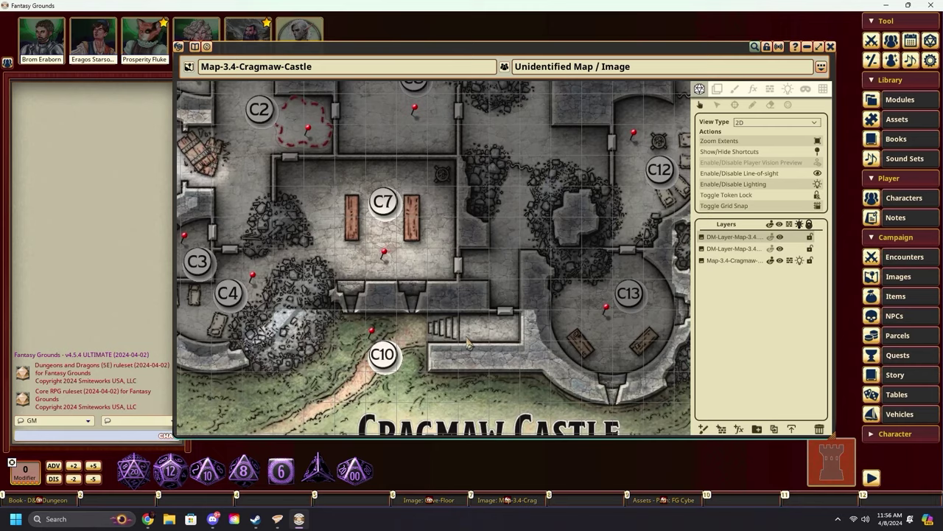
scroll(467, 343, down, 5)
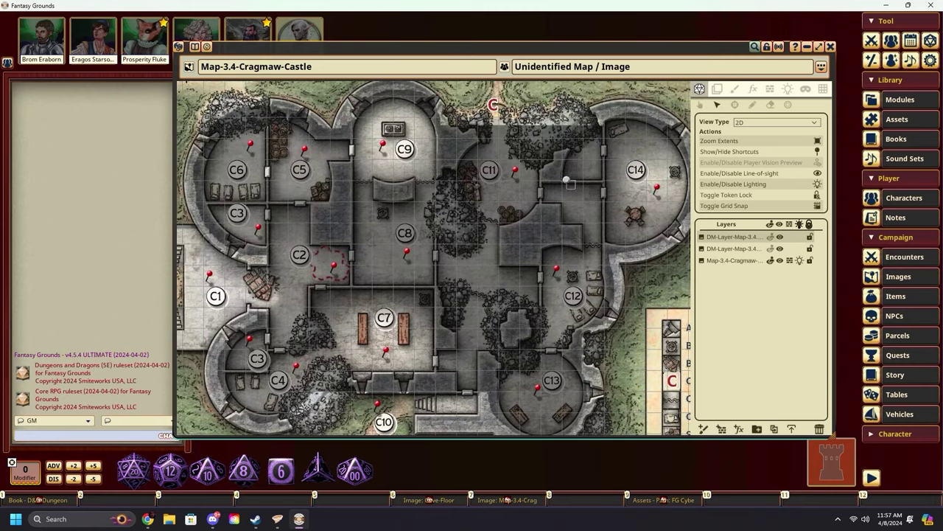
drag(493, 220, 526, 277)
- Place the Prosperity Fluke, Zedd and Torvil Hammerfist tokens from the combat tracker just east of room C8, and close the tracker
mouse_move(576, 339)
mouse_down()
mouse_move(734, 458)
mouse_move(597, 369)
mouse_move(603, 338)
mouse_up()
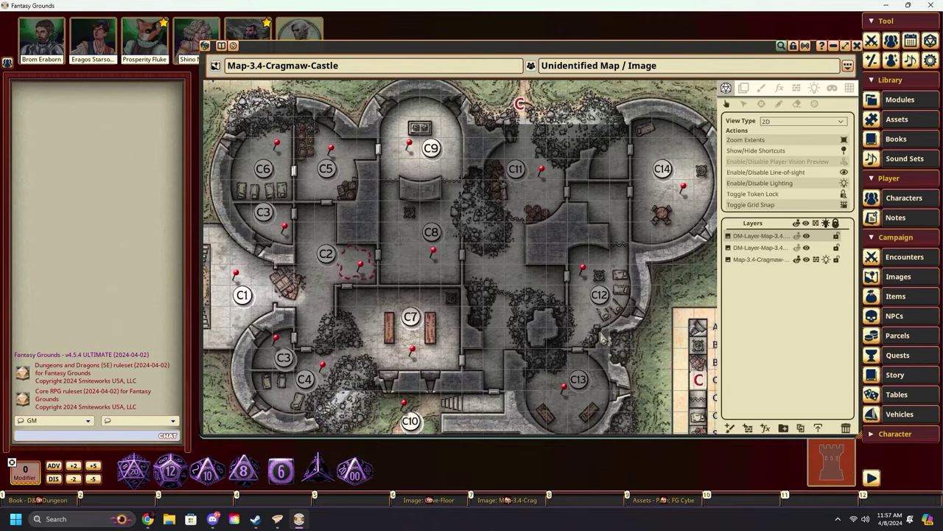
click(872, 41)
drag(499, 298, 486, 268)
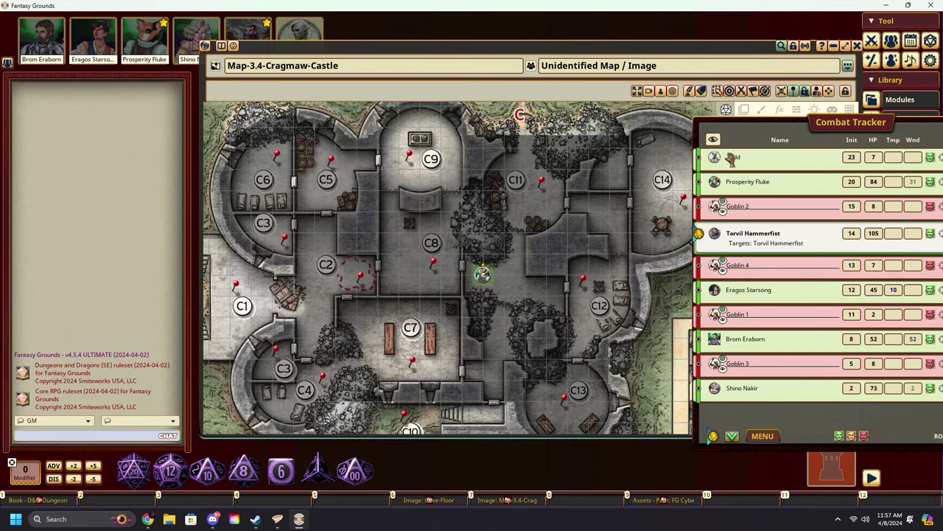
drag(717, 159, 514, 282)
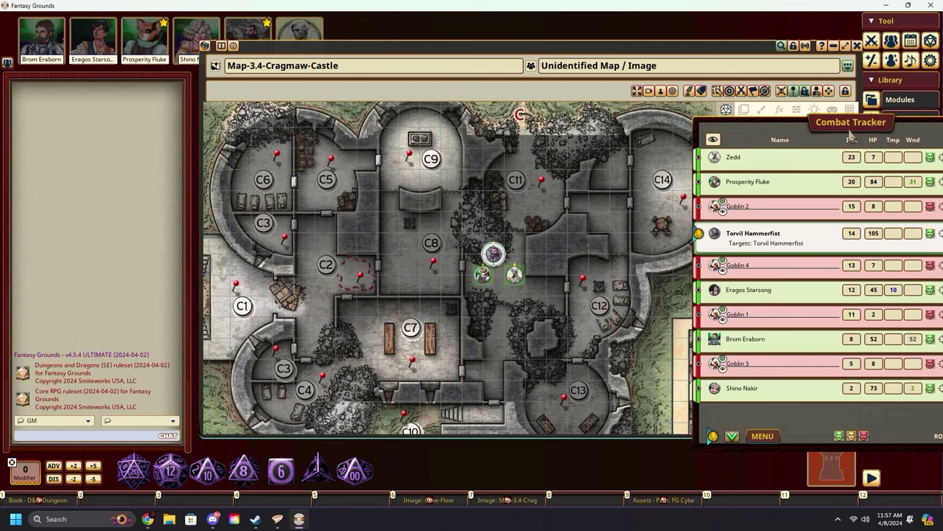
drag(853, 138, 664, 151)
click(820, 138)
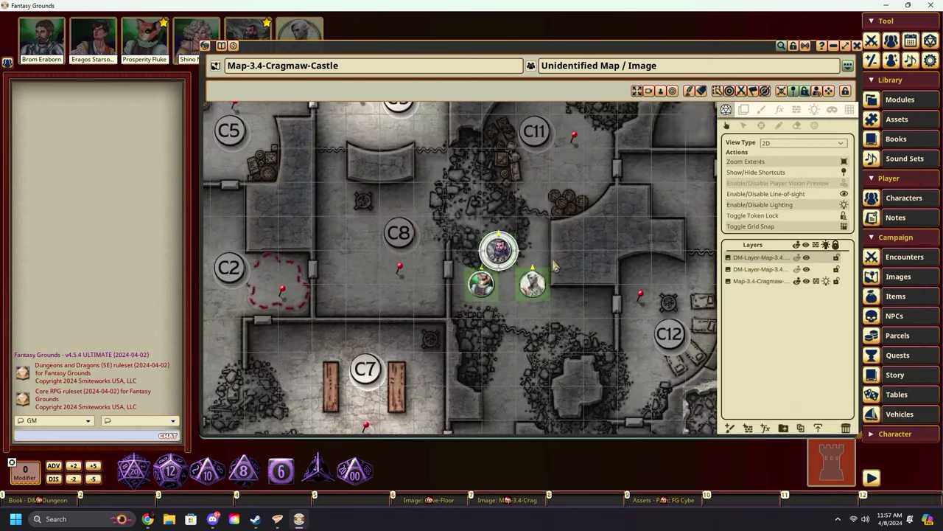
- Box-select the Torvil Hammerfist, Prosperity Fluke and Zedd tokens east of room C8 and move them slightly south together
click(745, 126)
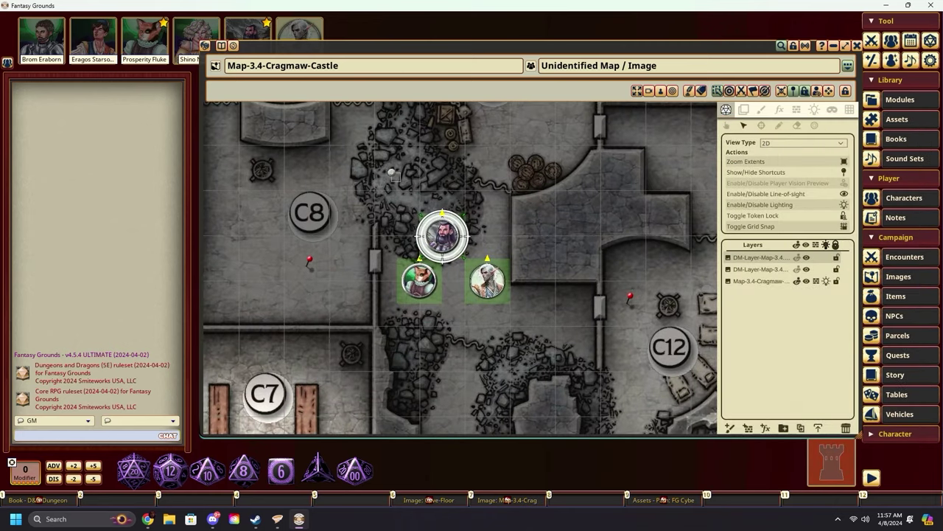
drag(377, 167, 535, 347)
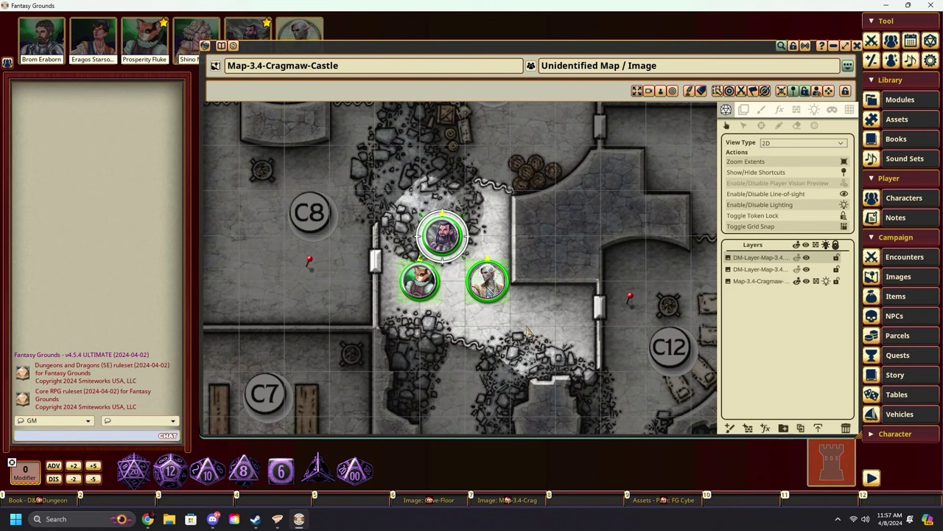
drag(439, 238, 439, 259)
- Target the Zedd token with the targeting tool and move it southeast toward the door of room C12
click(762, 127)
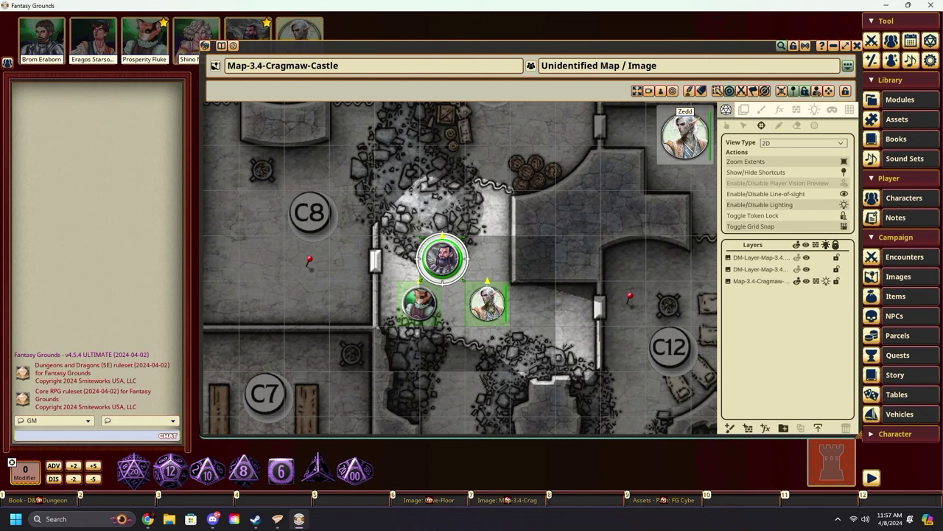
click(489, 308)
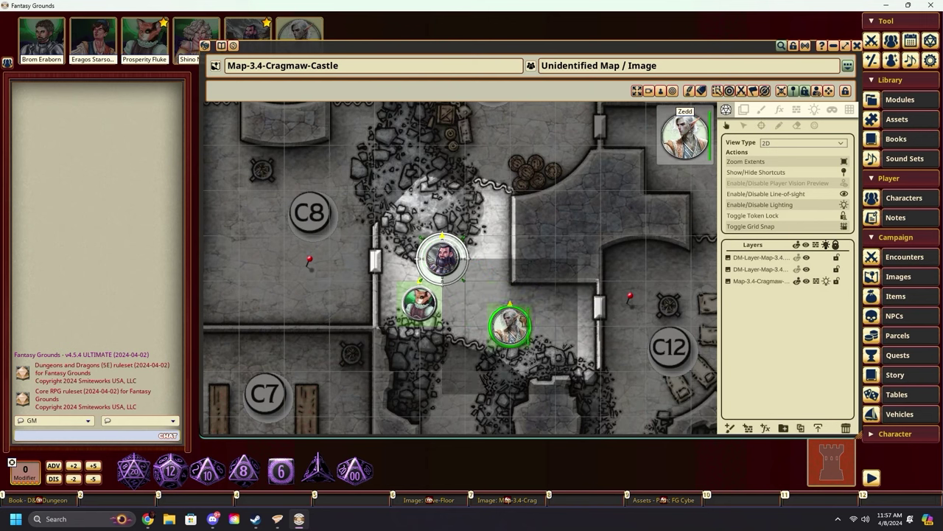
drag(513, 326, 557, 325)
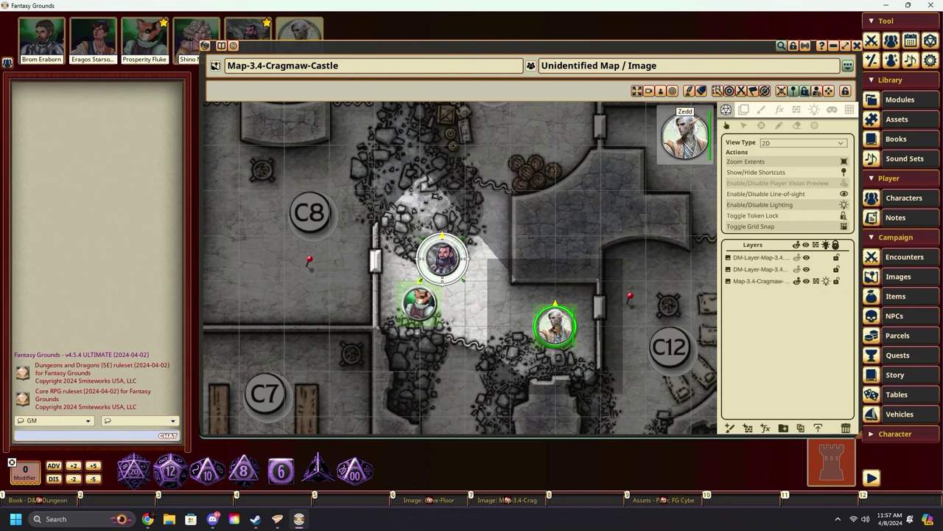
- Check the targeting distance from Torvil Hammerfist to Zedd on the map and Torvil's target list in the combat tracker
mouse_move(439, 261)
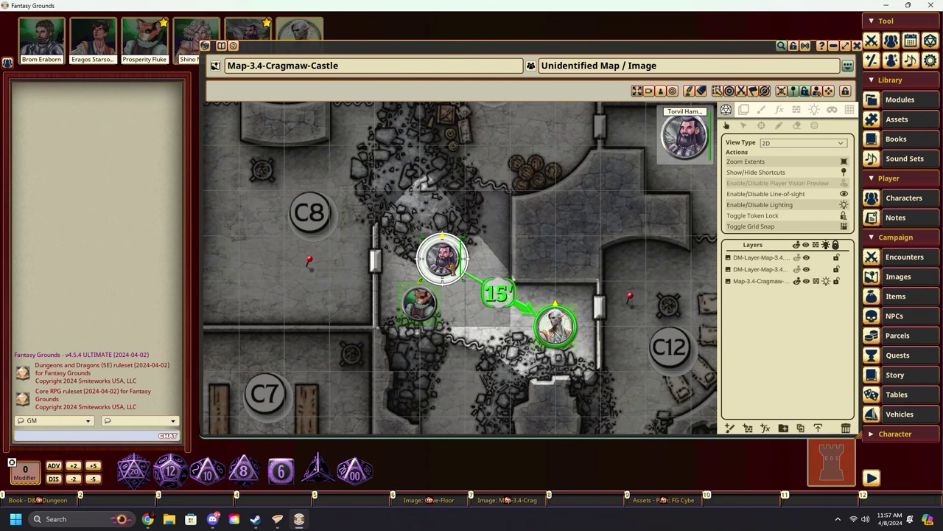
click(873, 42)
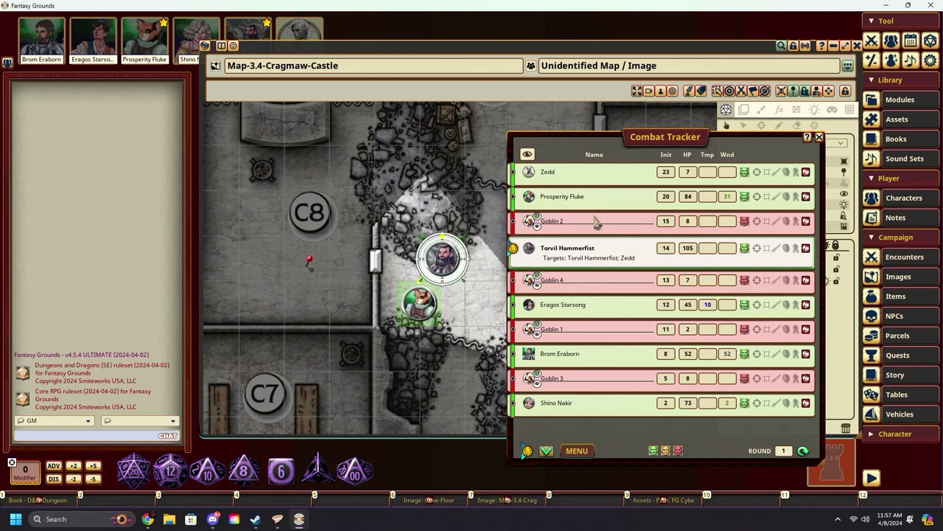
click(819, 137)
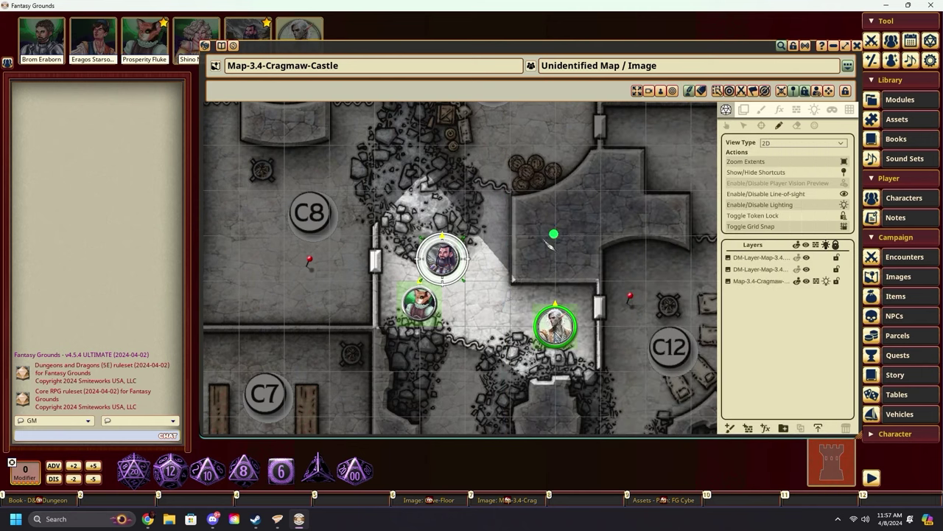
- Draw a freehand green scribble on the map over the area between rooms C11, C12 and C14
scroll(553, 232, down, 3)
mouse_move(481, 240)
mouse_down()
mouse_move(606, 267)
mouse_move(496, 315)
mouse_move(629, 186)
mouse_move(570, 186)
mouse_move(568, 168)
mouse_up()
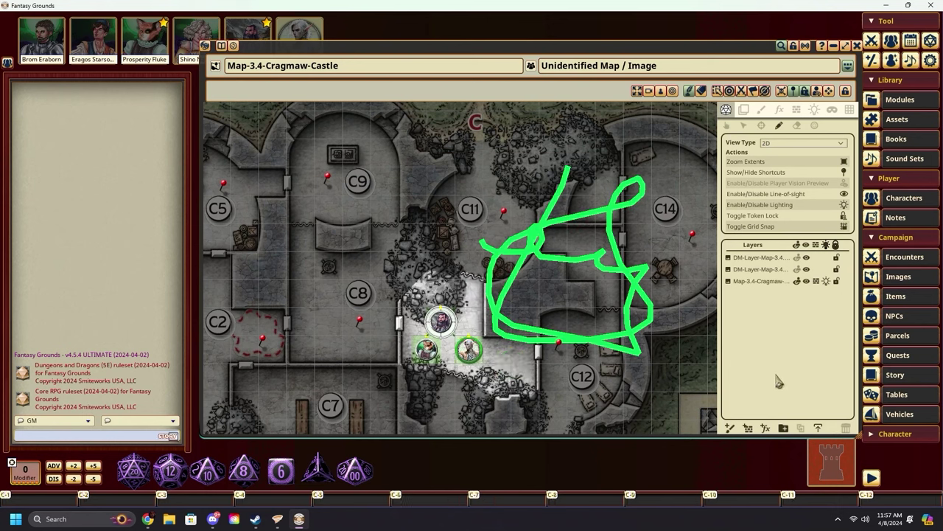
key(ctrl)
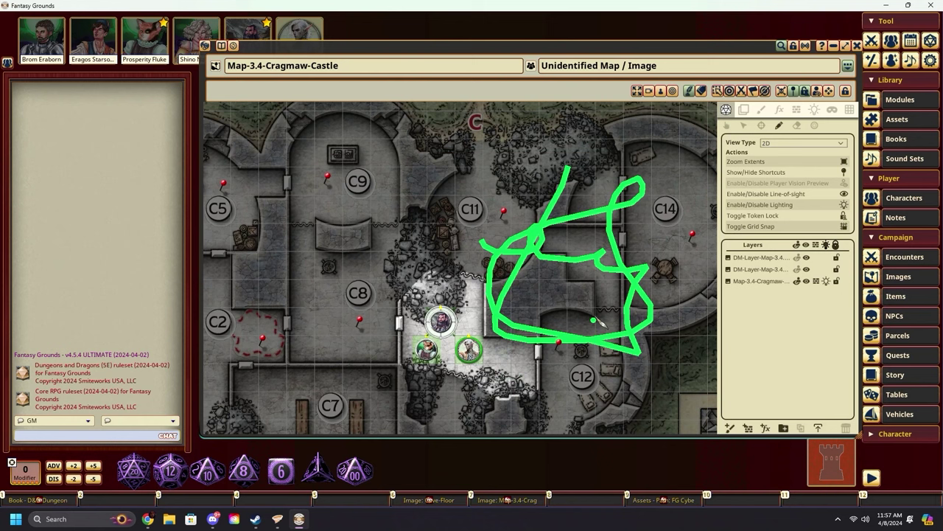
- Erase the whole green freehand drawing between rooms C11, C12 and C14
click(799, 127)
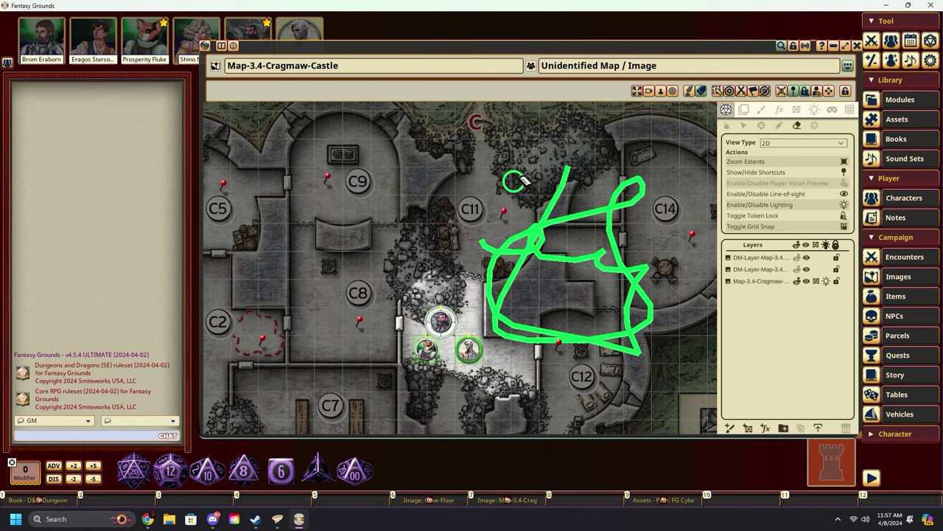
mouse_move(547, 157)
mouse_down()
mouse_move(594, 199)
mouse_move(486, 256)
mouse_move(633, 295)
mouse_move(619, 347)
mouse_move(538, 306)
mouse_move(549, 227)
mouse_up()
drag(644, 162, 662, 173)
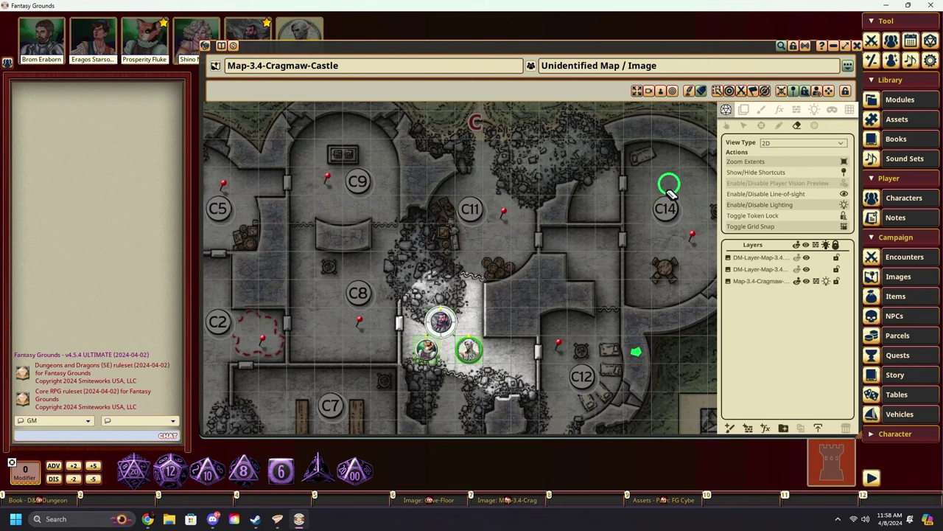
mouse_move(640, 356)
mouse_down()
mouse_move(603, 383)
mouse_move(559, 314)
mouse_up()
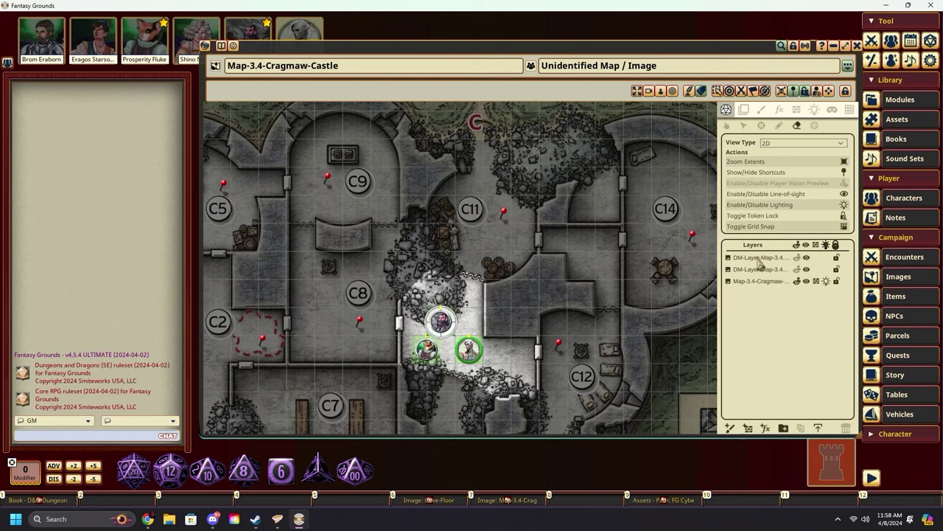
- Ping several spots on the map with the ping tool, near the tokens, in rooms C11 and C9, and west of C14
click(779, 125)
click(797, 126)
click(815, 126)
drag(541, 308, 570, 256)
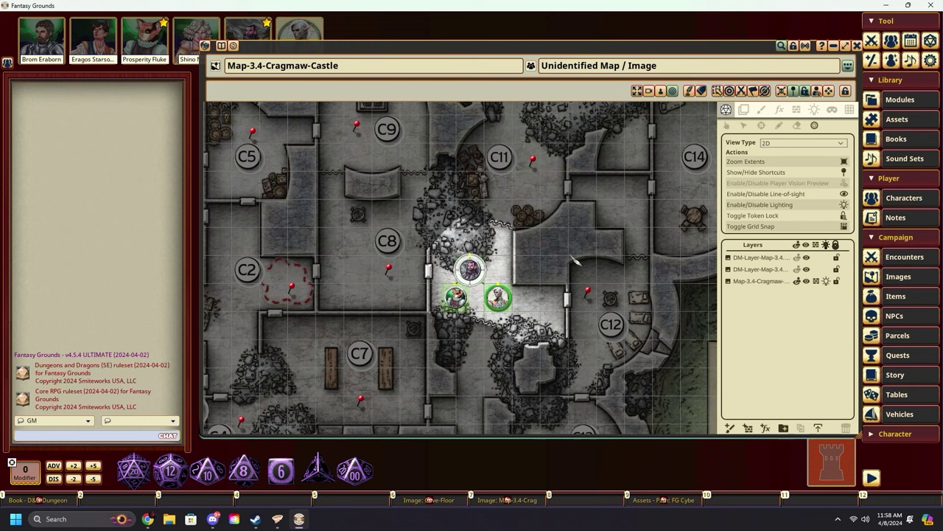
click(494, 242)
click(527, 170)
drag(527, 170, 514, 201)
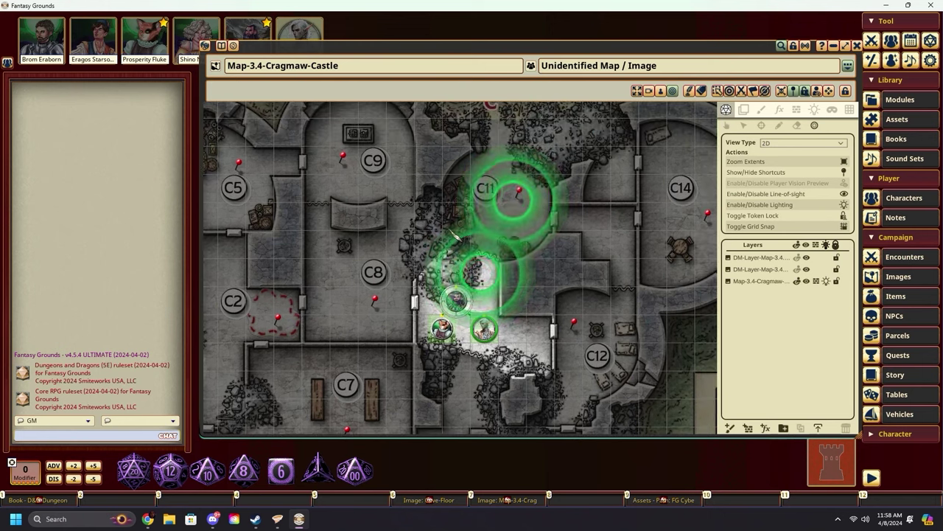
click(366, 155)
click(625, 224)
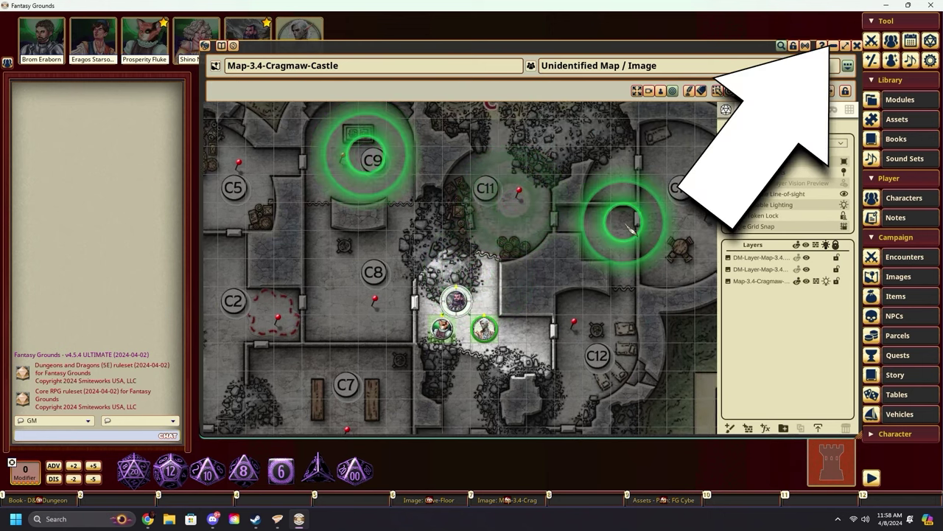
- Open the layer tools, select the topmost DM layer and examine its outline across the whole map
click(743, 110)
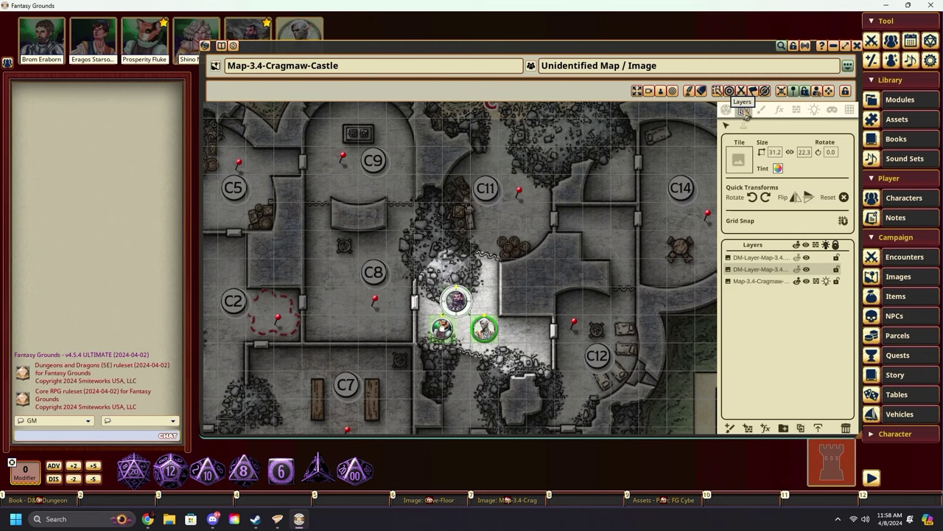
click(762, 259)
scroll(576, 286, down, 8)
drag(575, 297, 543, 272)
scroll(543, 272, up, 3)
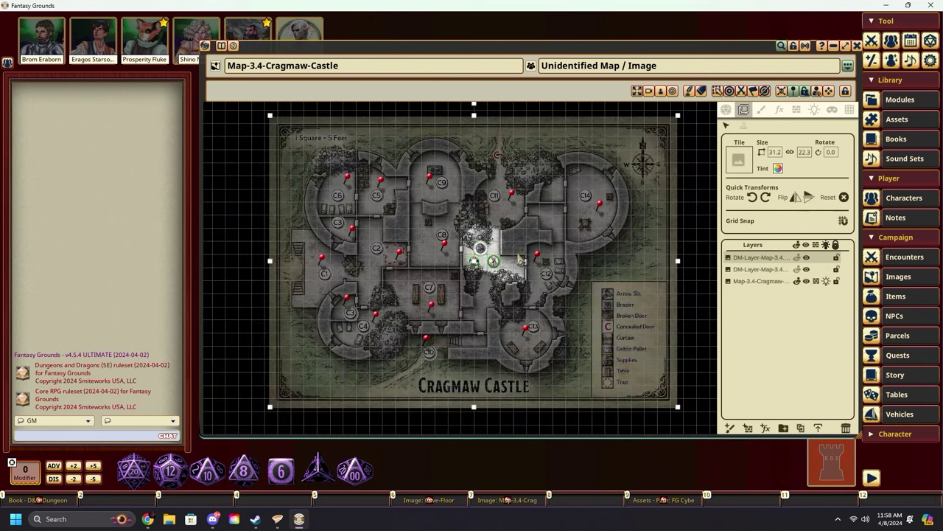
scroll(605, 162, up, 2)
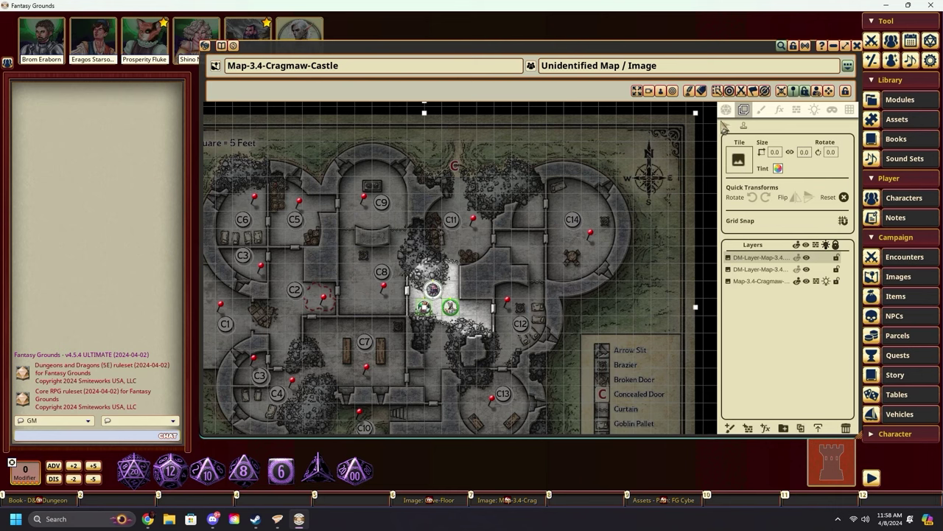
click(725, 128)
scroll(588, 230, down, 3)
scroll(504, 294, up, 9)
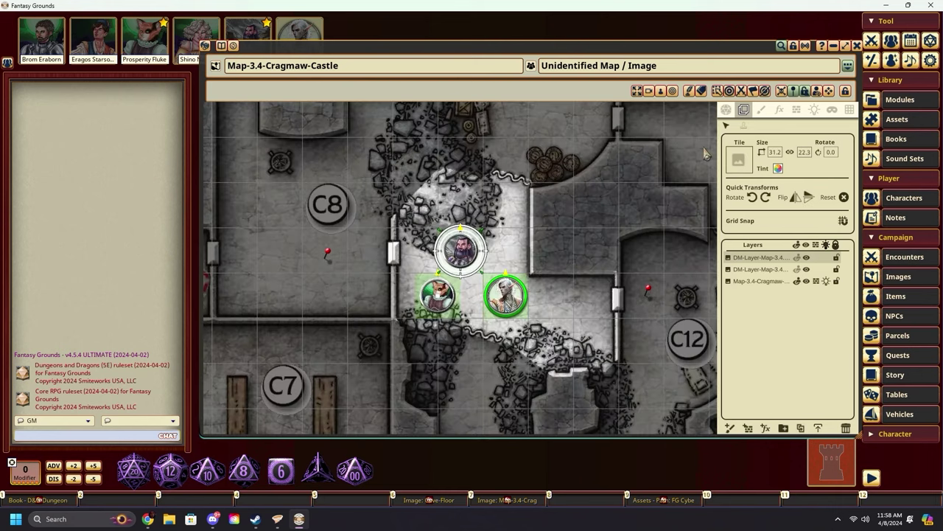
- Open the paint tools and review the stroke settings for the topmost DM layer
click(762, 110)
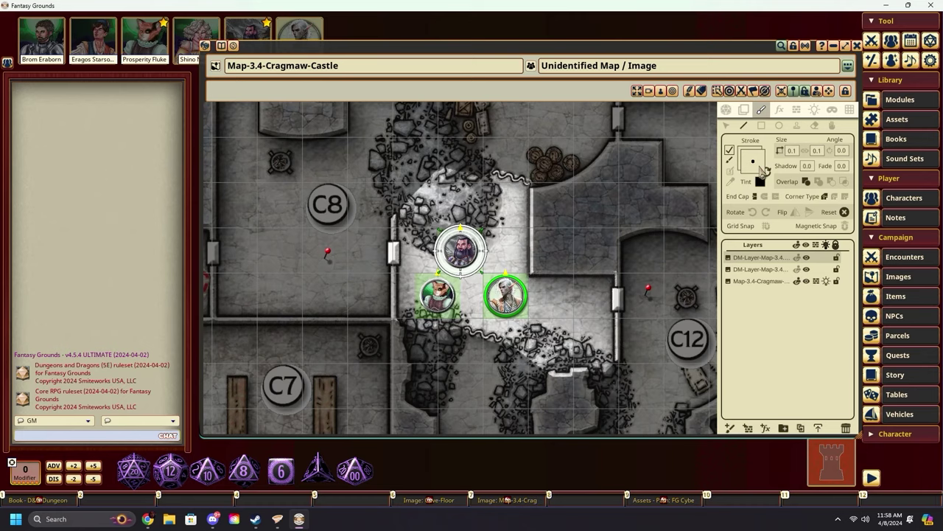
scroll(549, 293, down, 1)
drag(581, 261, 545, 251)
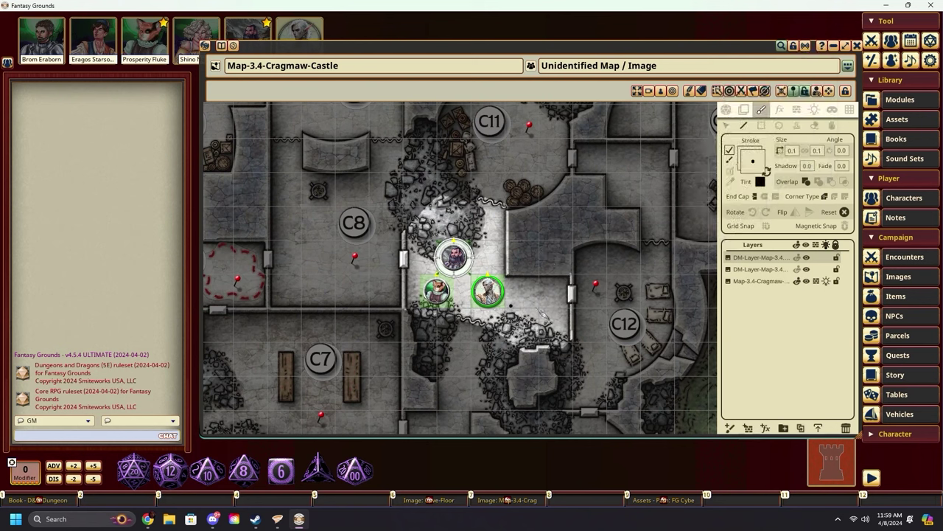
- Open the effects tools, add an FX layer above the map layers and set its FX type to Rain
click(779, 109)
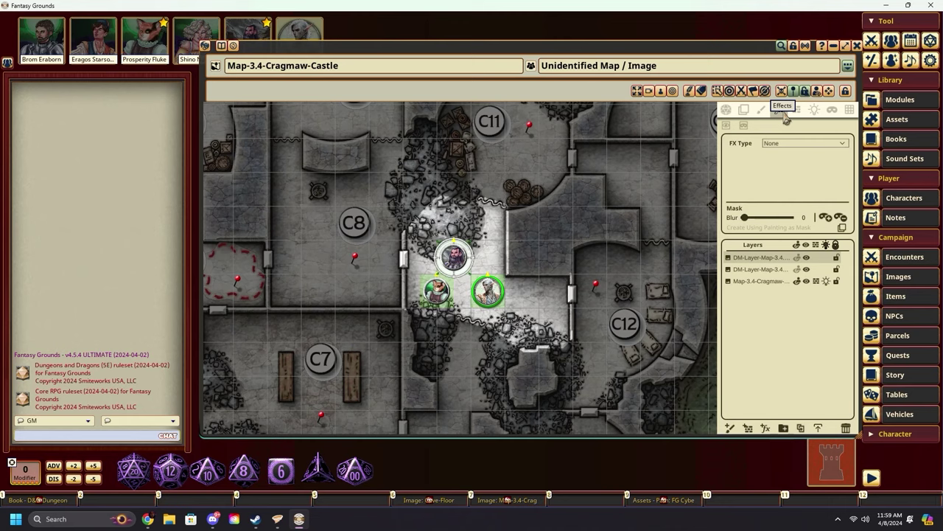
scroll(532, 283, down, 2)
drag(499, 310, 562, 276)
drag(479, 295, 552, 306)
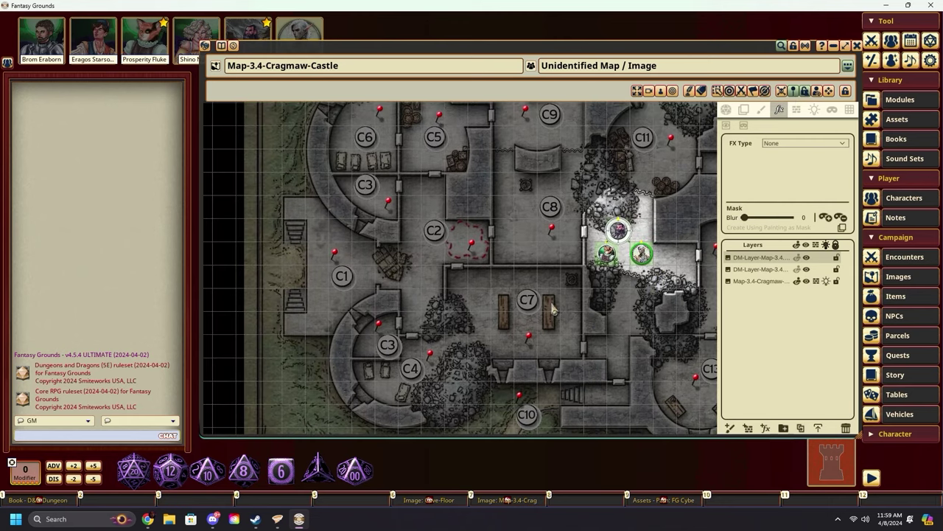
click(766, 428)
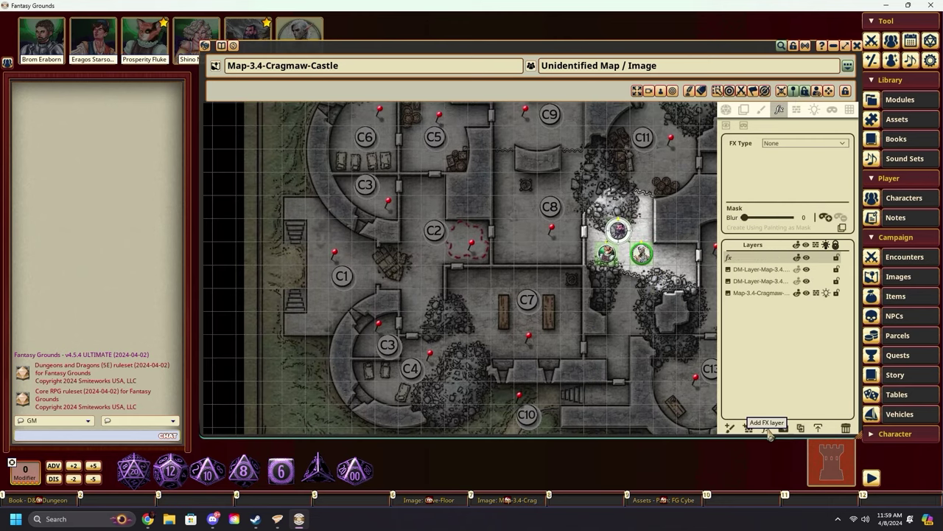
drag(569, 297, 597, 334)
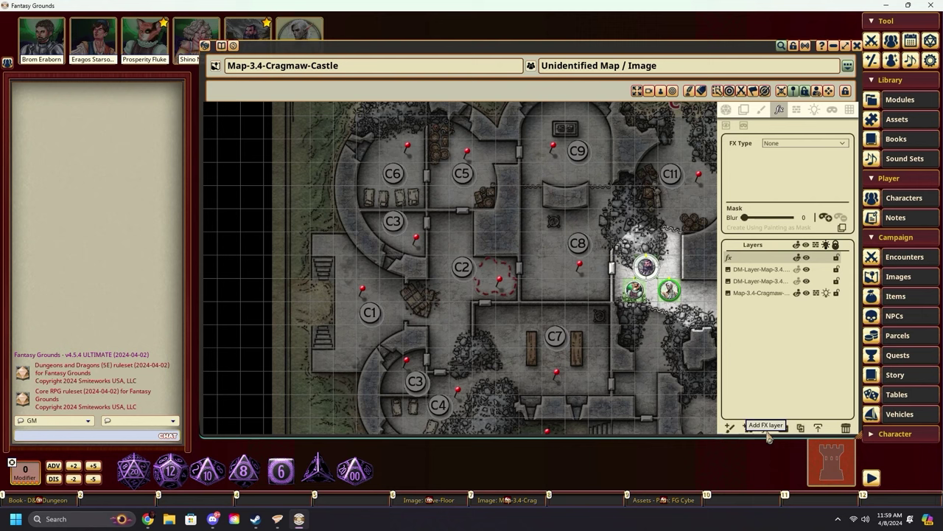
click(796, 147)
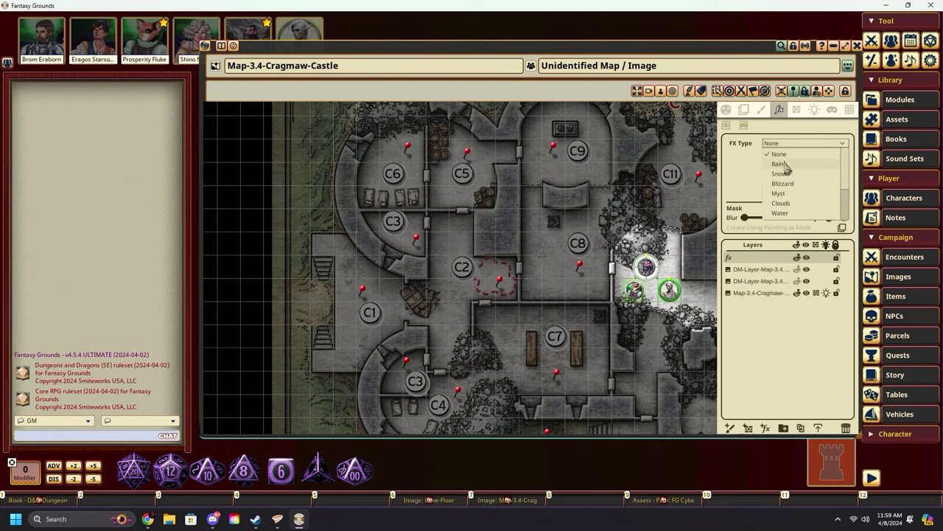
click(783, 164)
- Set the rain effect's intensity to 100 and view it around the tokens
drag(646, 218, 532, 236)
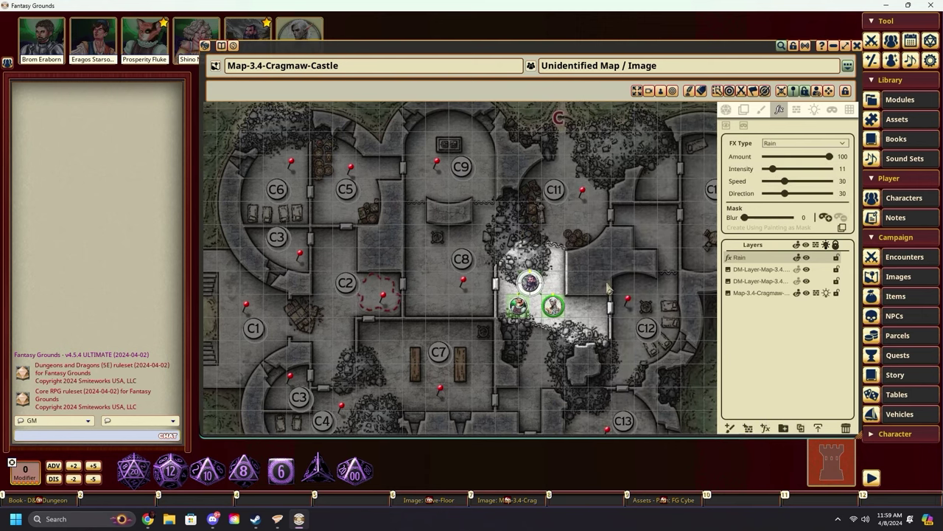
scroll(609, 288, up, 5)
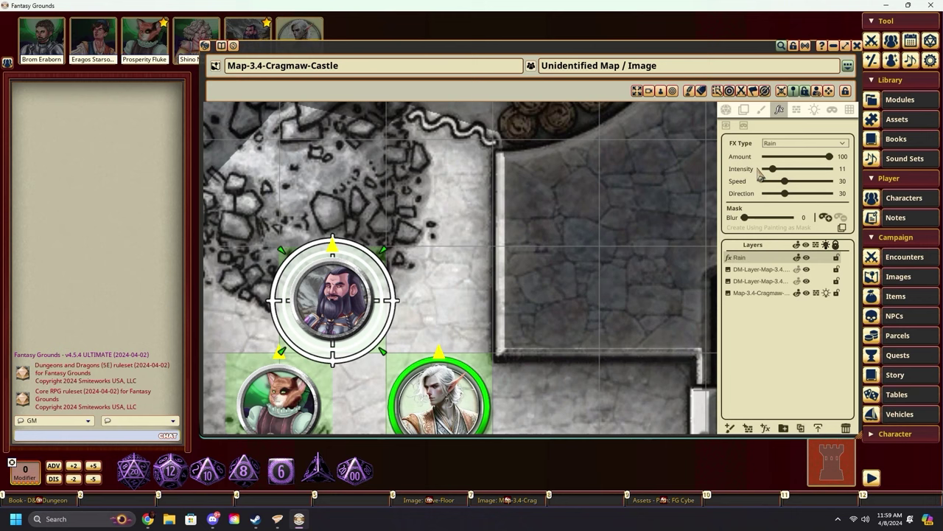
drag(773, 168, 837, 169)
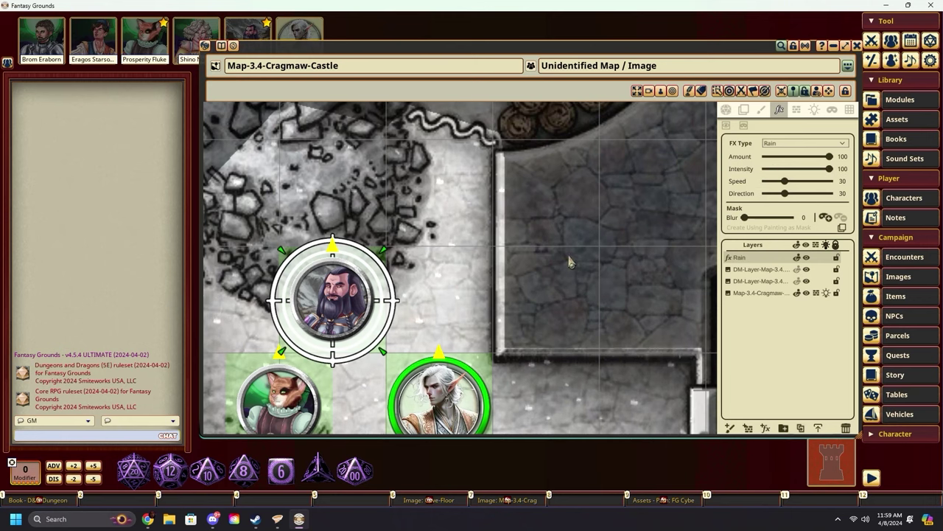
scroll(529, 276, down, 3)
drag(530, 277, 577, 256)
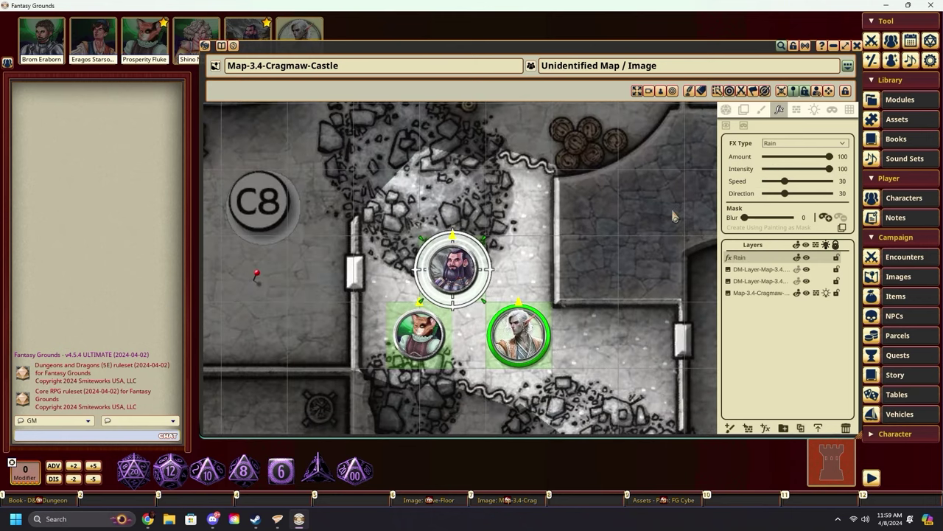
- Try the Snow, Blizzard and Myst effects on the FX layer and set its FX type to Clouds
click(797, 145)
click(786, 180)
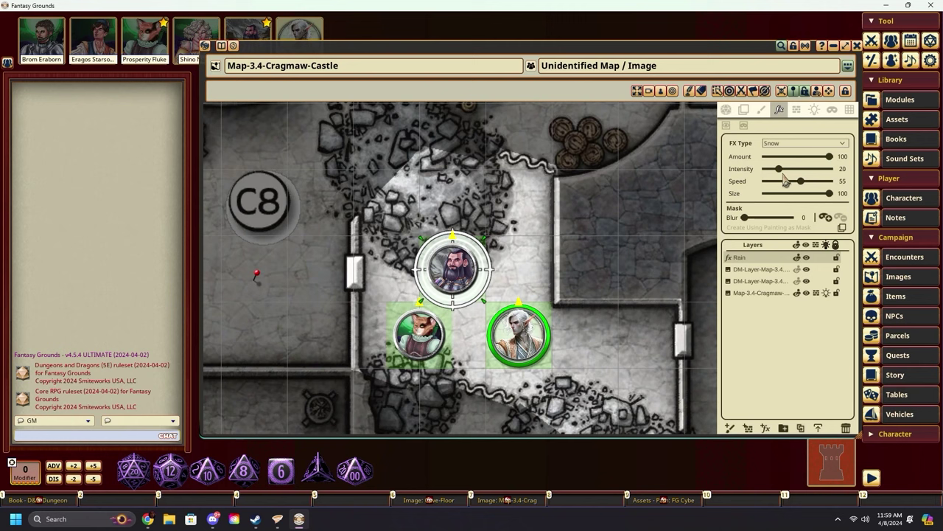
click(799, 144)
click(783, 183)
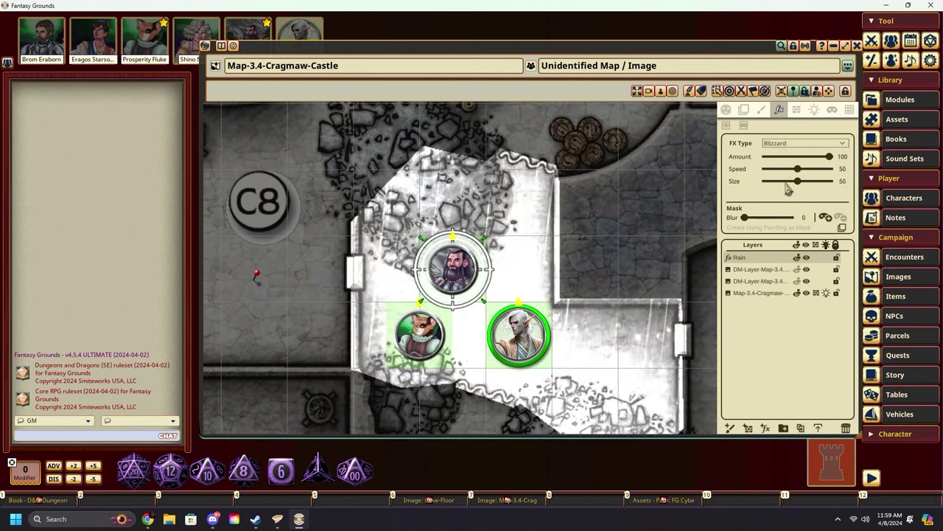
click(791, 145)
click(783, 193)
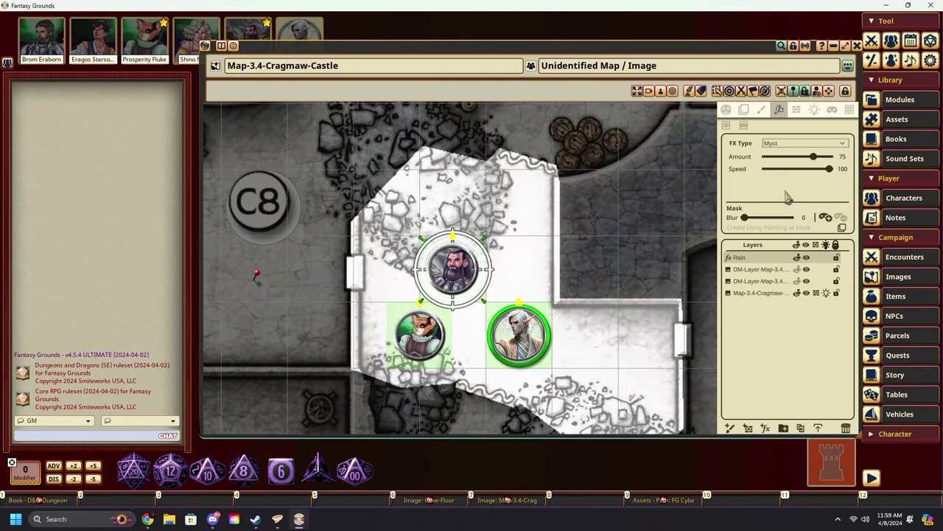
click(796, 146)
click(783, 203)
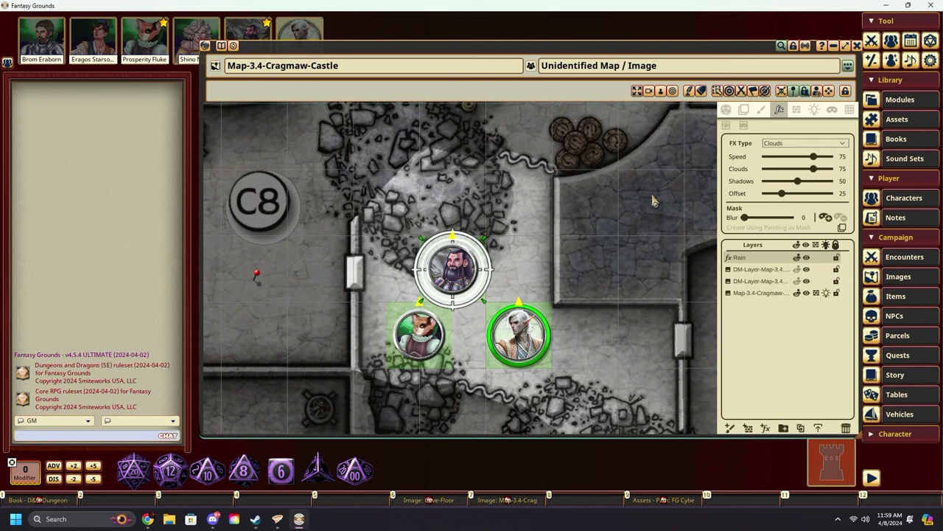
- Try the Water and Ocean effects on the FX layer, and set its FX type to Parchment
click(783, 146)
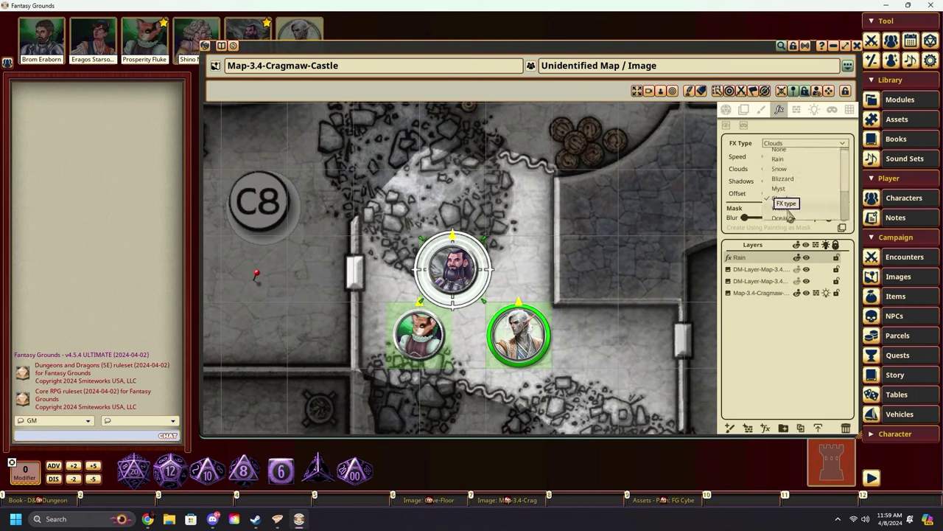
click(791, 214)
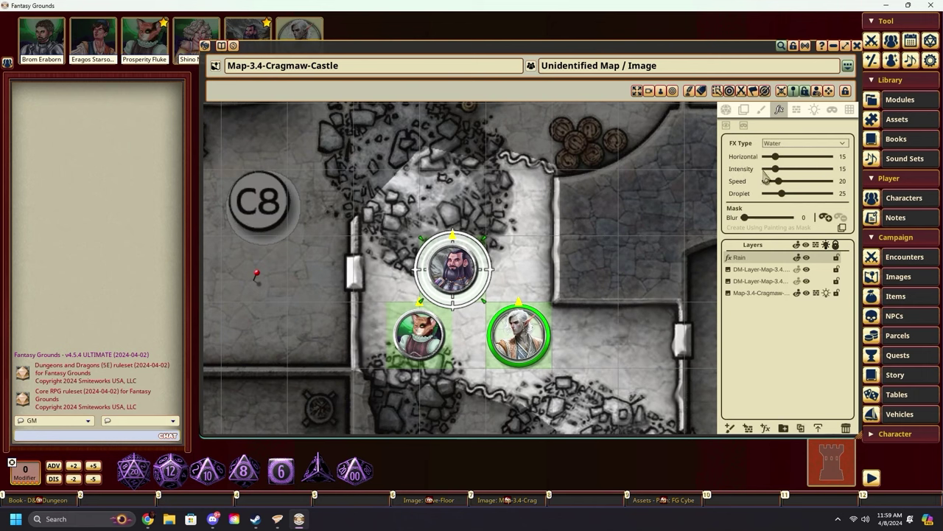
click(783, 145)
scroll(786, 193, down, 2)
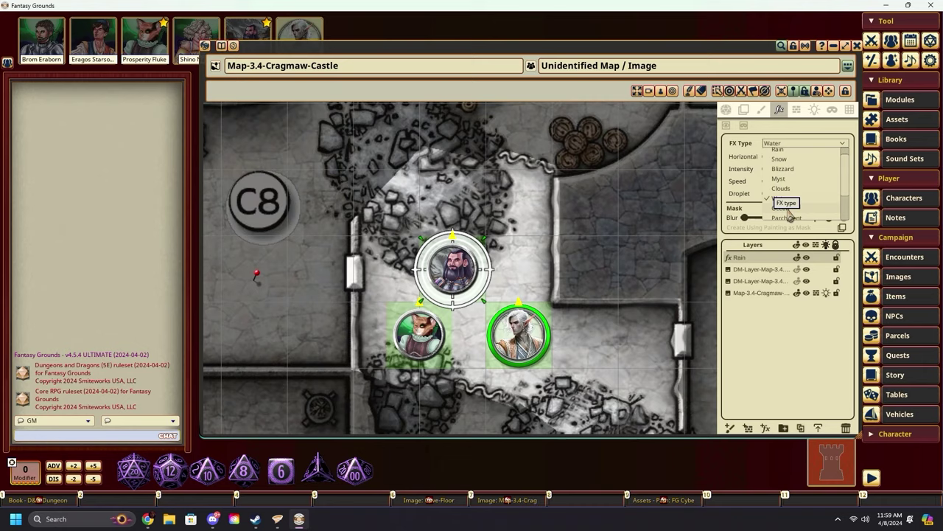
click(785, 204)
click(800, 143)
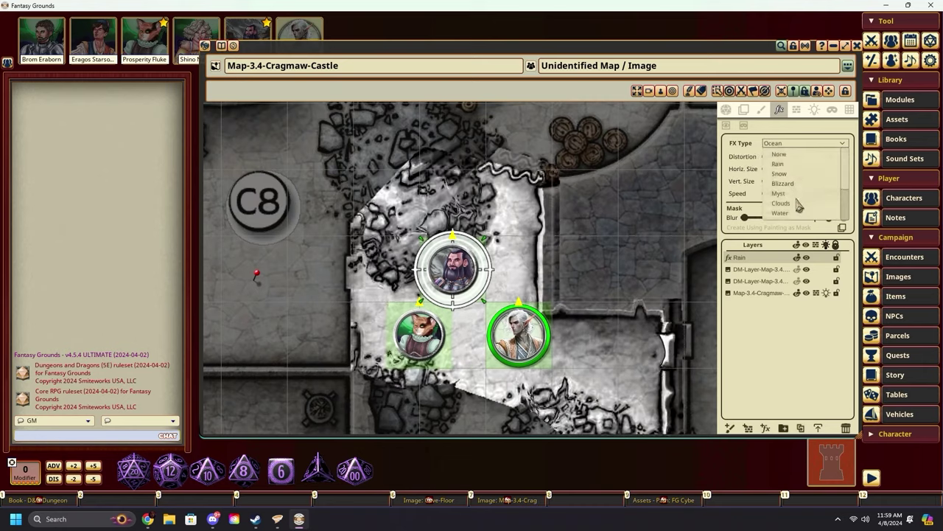
click(798, 204)
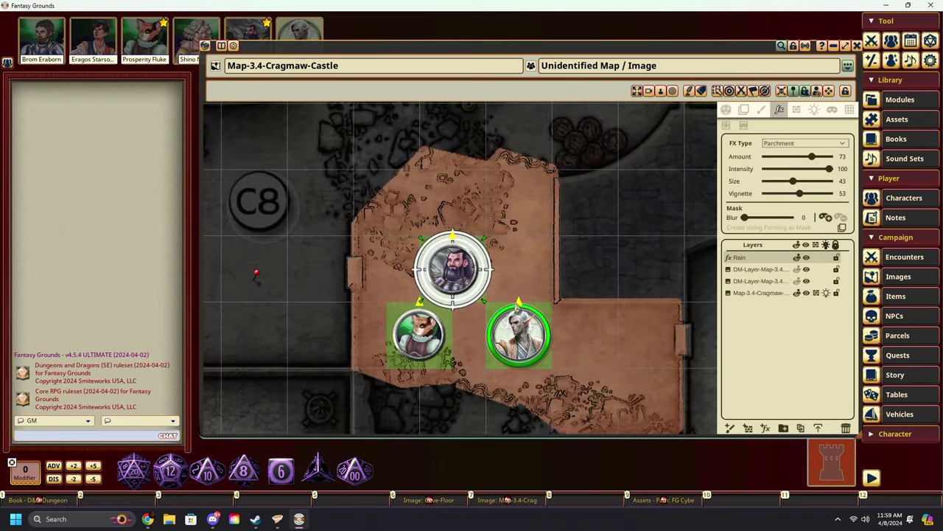
- Try the Sepia effect on the FX layer, and set its FX type to Grayscale
click(803, 144)
scroll(805, 202, down, 3)
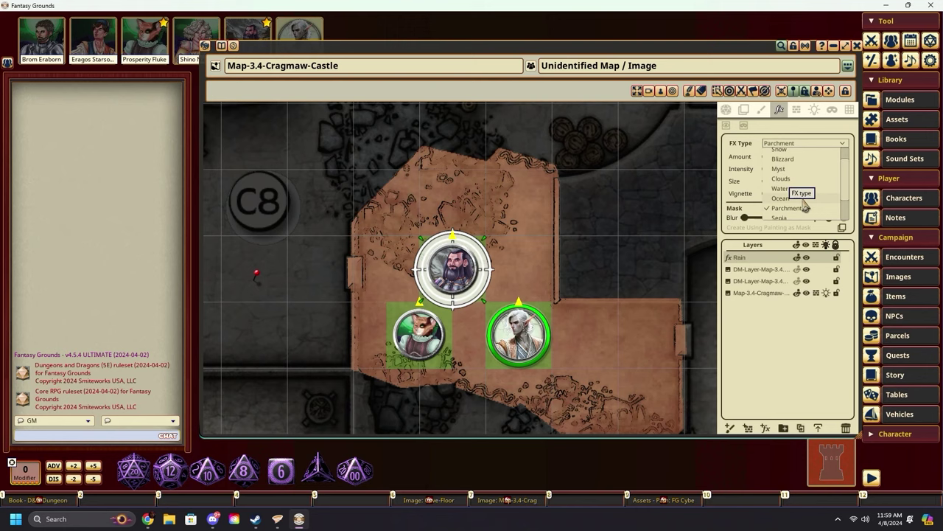
click(791, 202)
click(791, 145)
scroll(795, 177, down, 3)
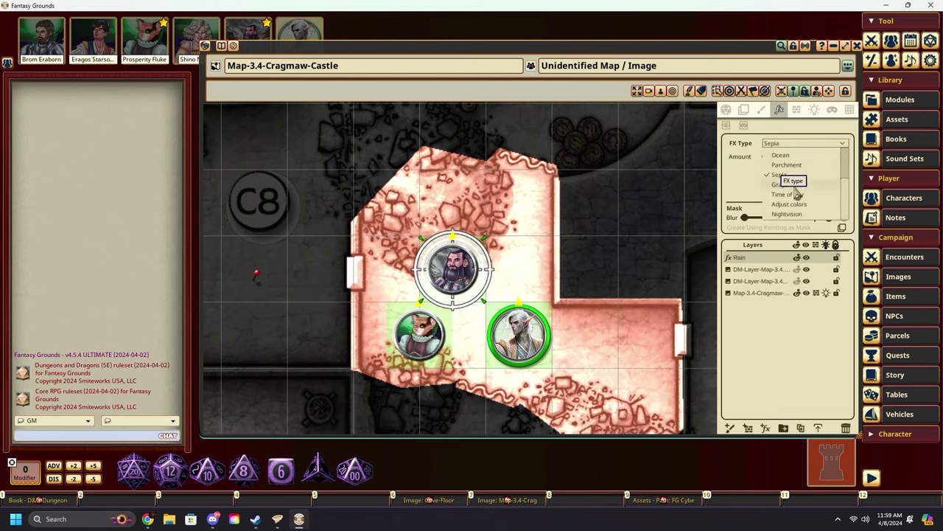
click(786, 185)
- Set the FX layer's type to Time of day and adjust the effect's time
click(793, 146)
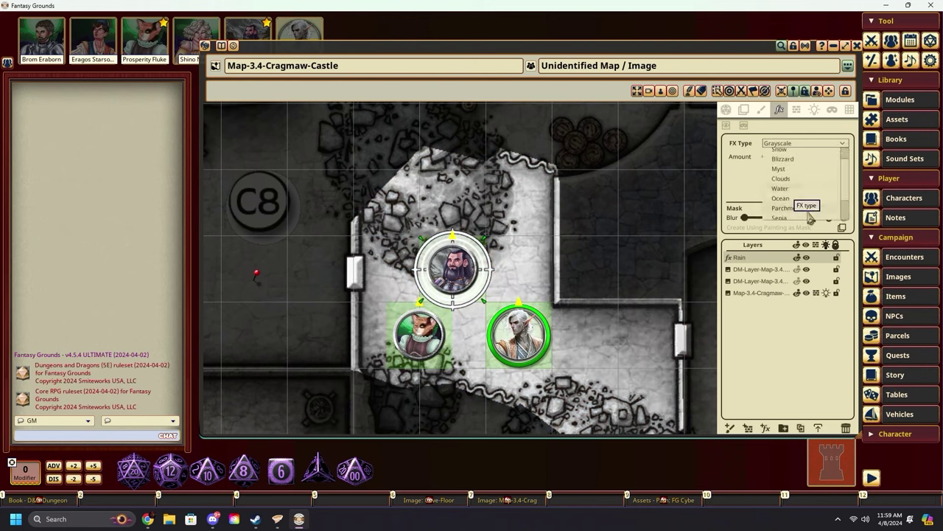
scroll(811, 210, down, 3)
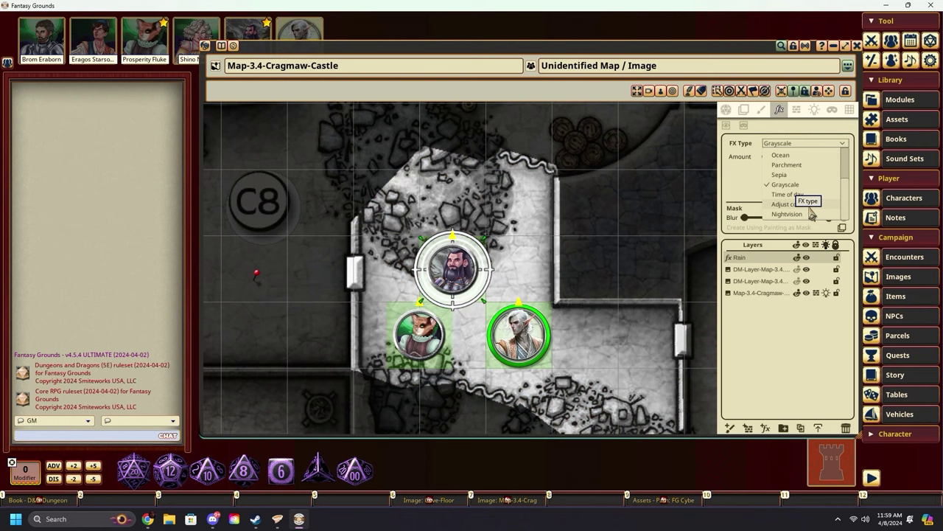
click(804, 194)
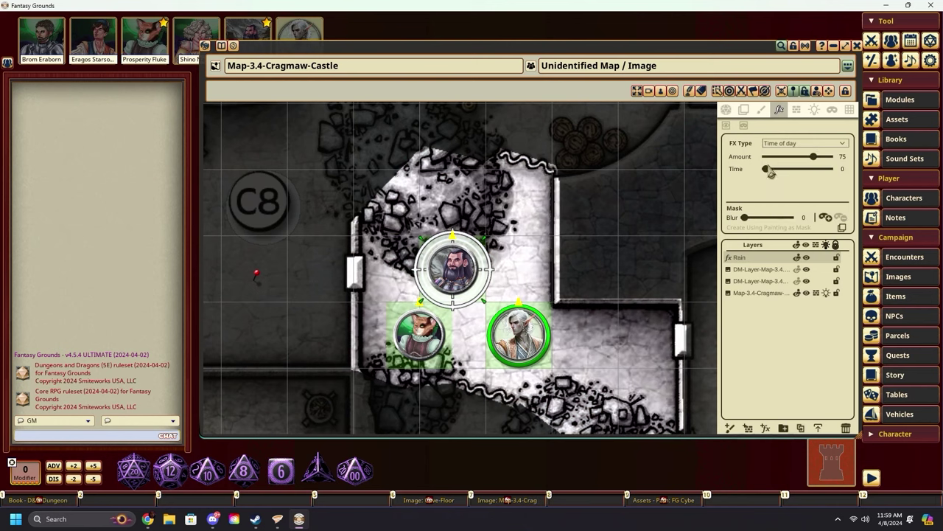
mouse_move(769, 170)
mouse_down()
mouse_move(802, 174)
mouse_move(772, 170)
mouse_up()
- Set the FX type to Adjust colors, with red at 100 and green at 0
click(787, 143)
click(790, 181)
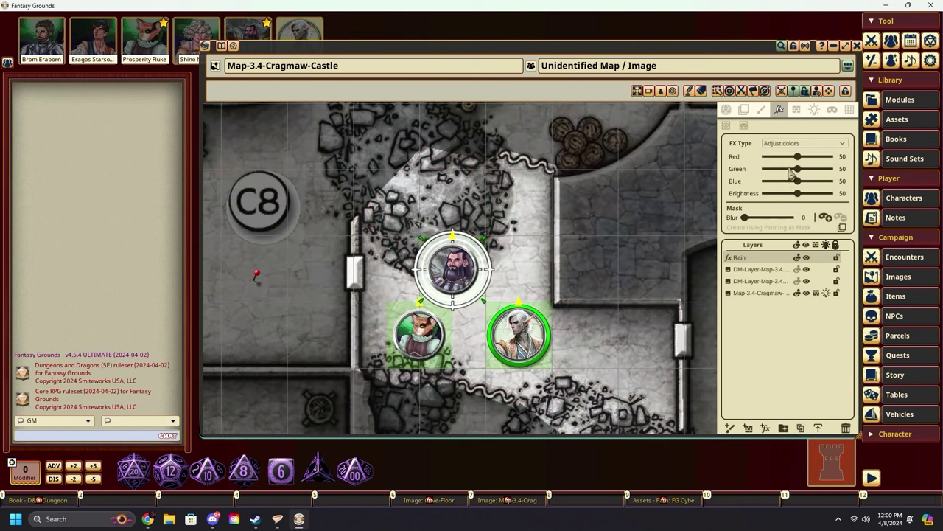
drag(802, 159, 741, 174)
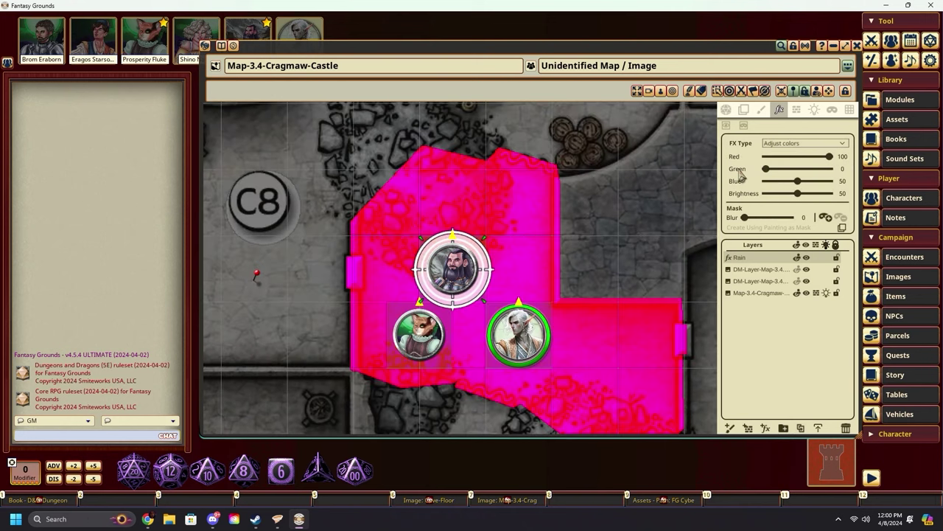
- View the Nightvision effect around the tokens and delete the FX layer from the map
click(796, 144)
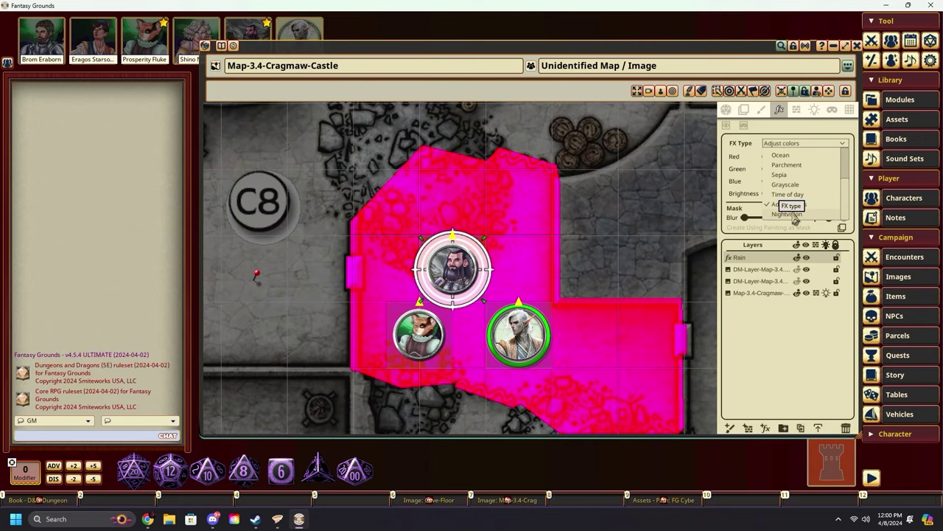
click(794, 216)
drag(597, 230, 551, 226)
scroll(547, 196, down, 4)
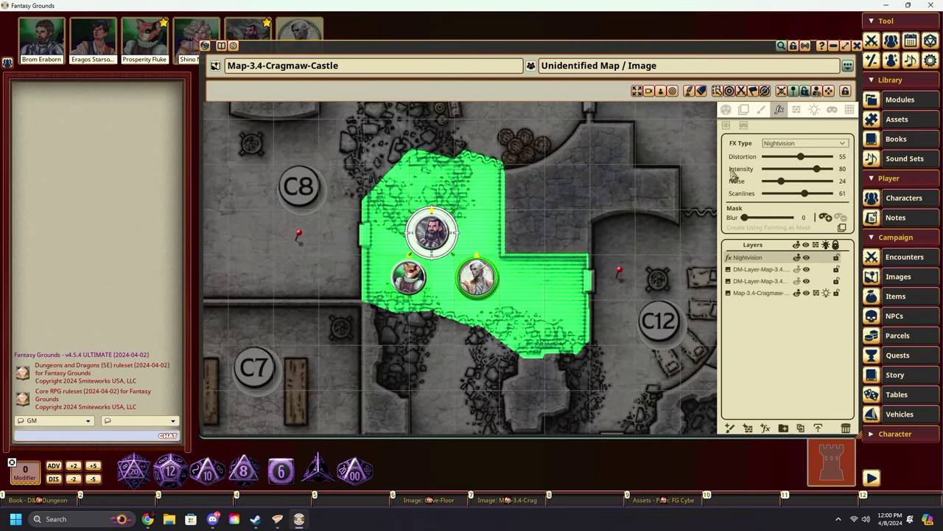
click(846, 427)
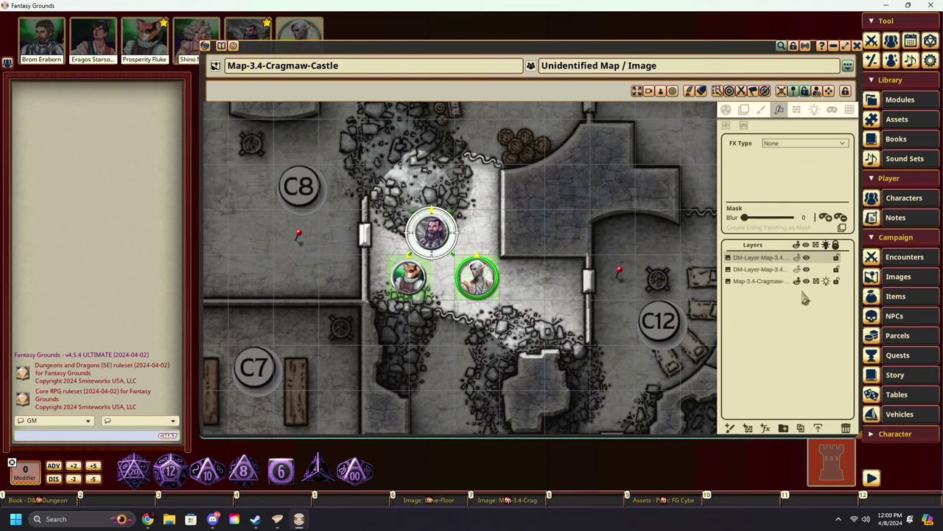
- Open the line-of-sight tools and examine the wall, door and curtain occluders across the castle map
click(796, 109)
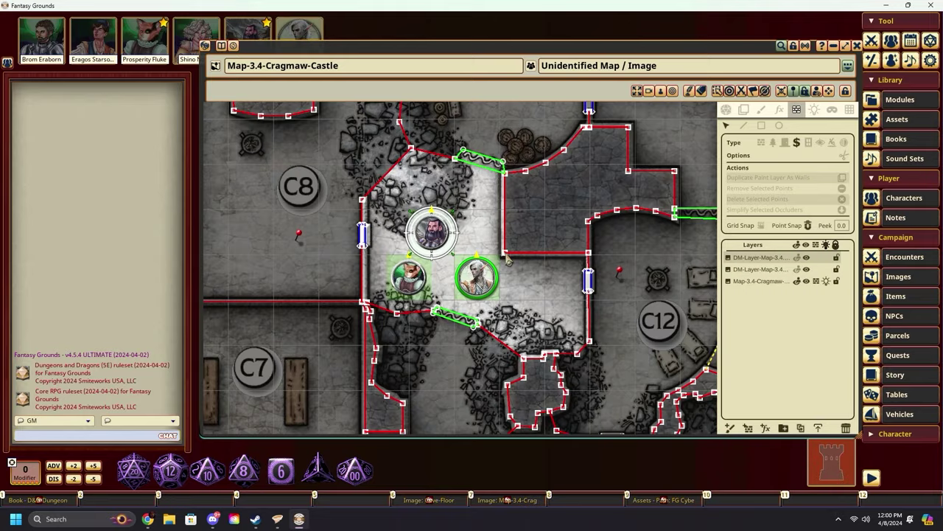
scroll(509, 260, down, 5)
scroll(499, 247, up, 2)
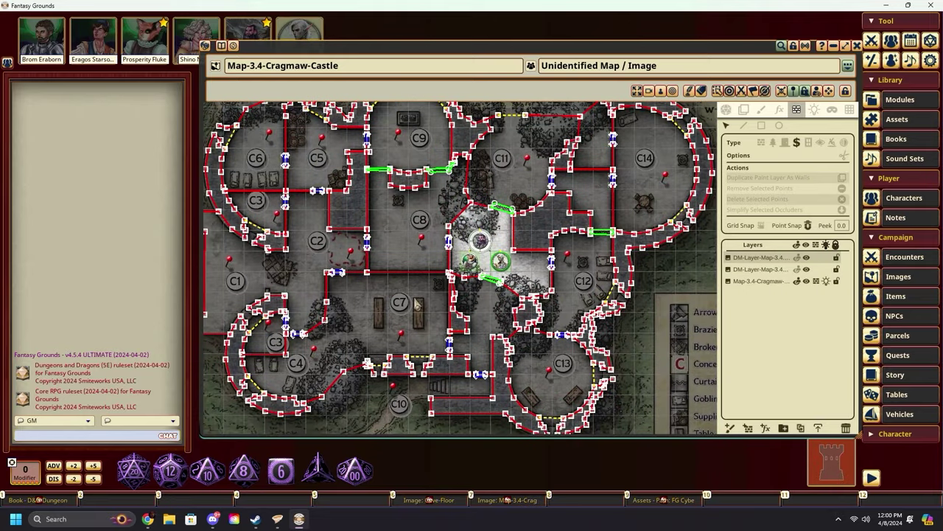
scroll(395, 277, up, 6)
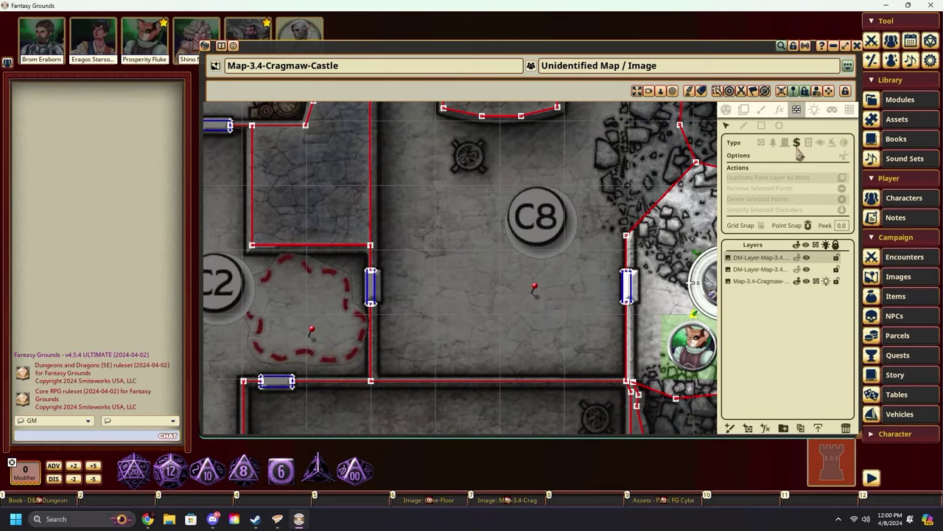
- Draw a rectangular secret door occluder in room C8 and undo it
click(797, 143)
click(762, 126)
drag(485, 216, 565, 278)
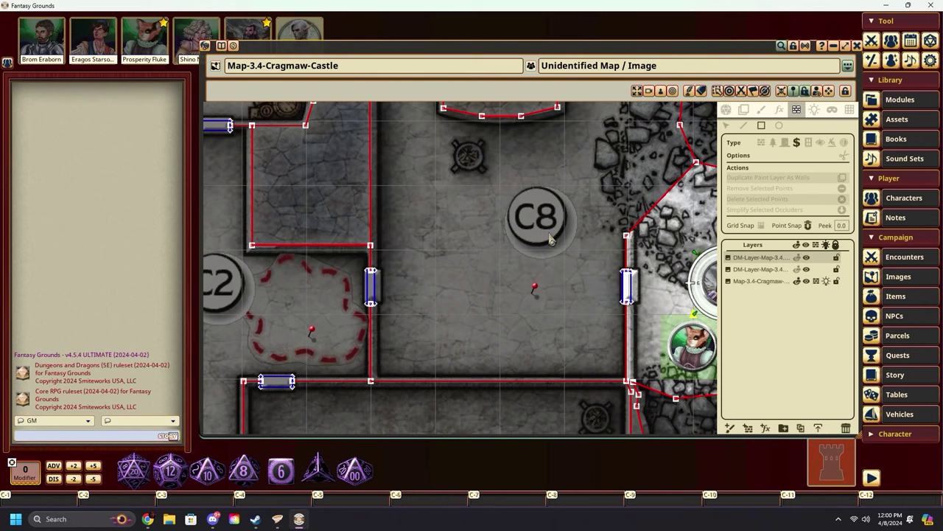
- Examine the terrain occluders placed over the curtains between rooms C8 and C9
scroll(501, 253, down, 5)
scroll(484, 229, up, 5)
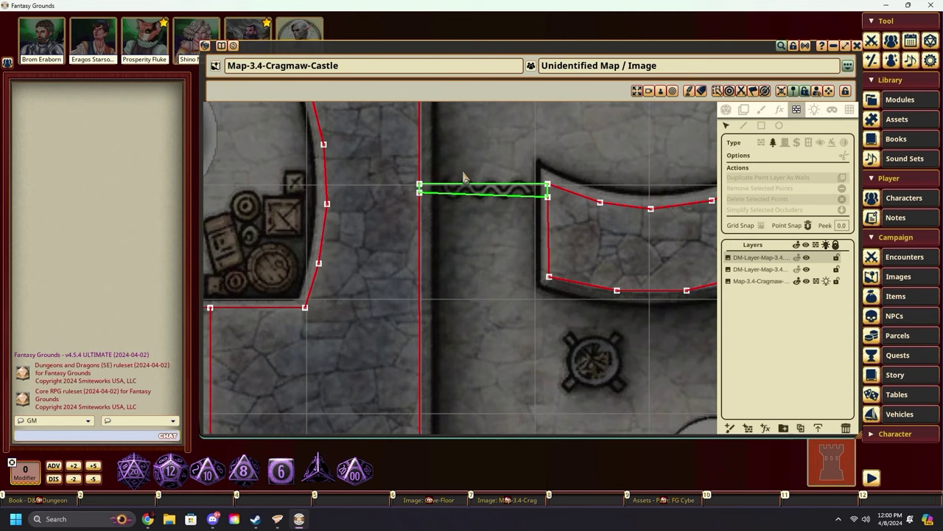
drag(512, 224, 480, 240)
drag(470, 203, 430, 231)
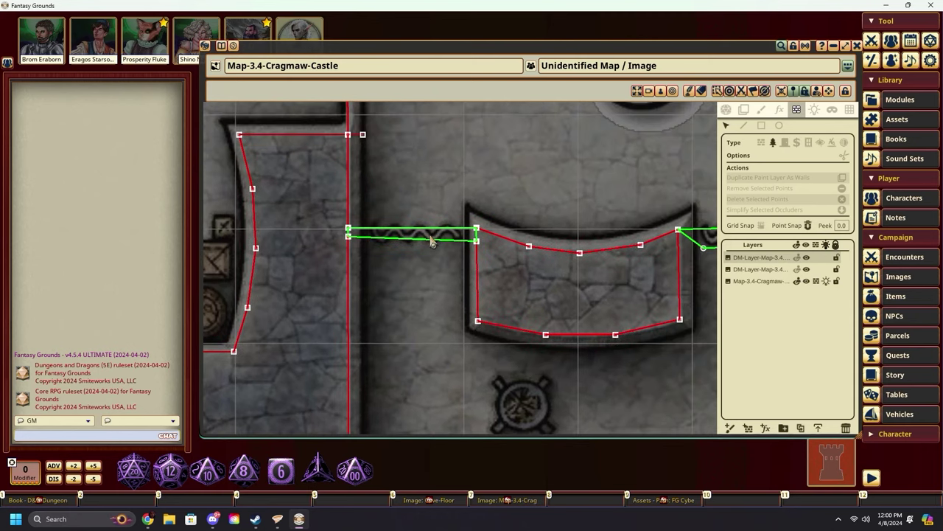
drag(436, 238, 344, 247)
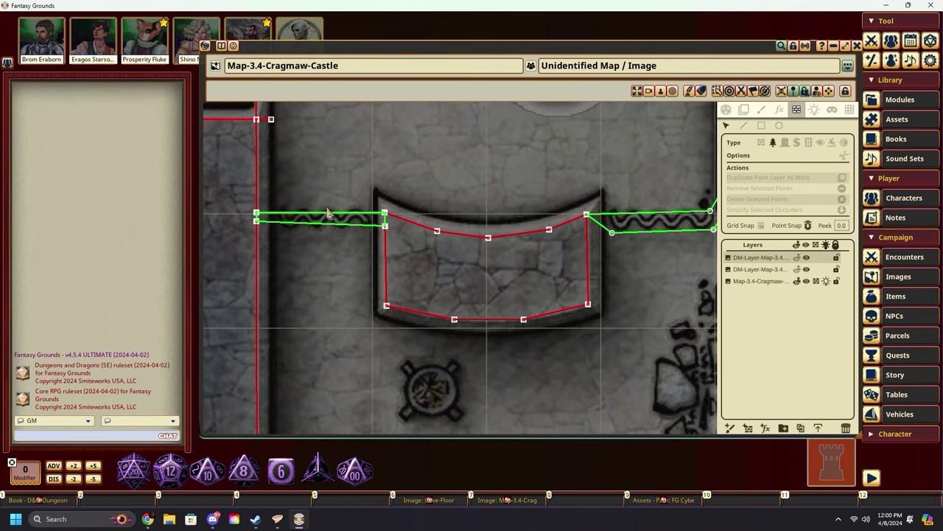
scroll(329, 213, down, 5)
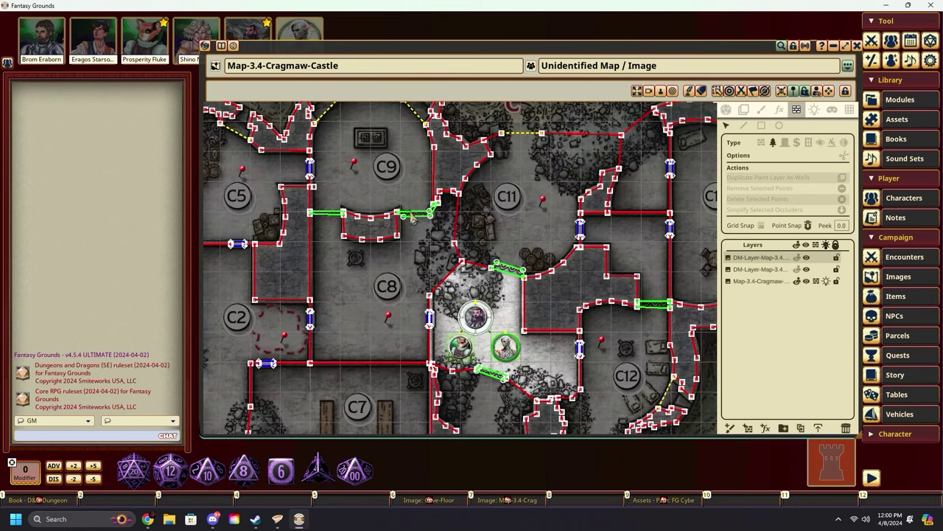
- Draw a rectangular window occluder in room C9 and undo it
drag(412, 215, 436, 276)
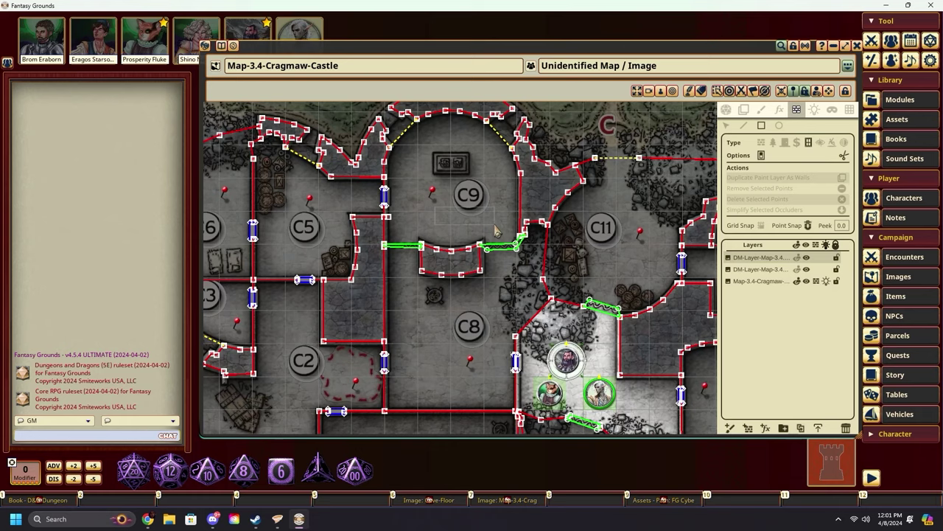
drag(495, 231, 452, 266)
scroll(477, 218, up, 2)
key(ctrl+z)
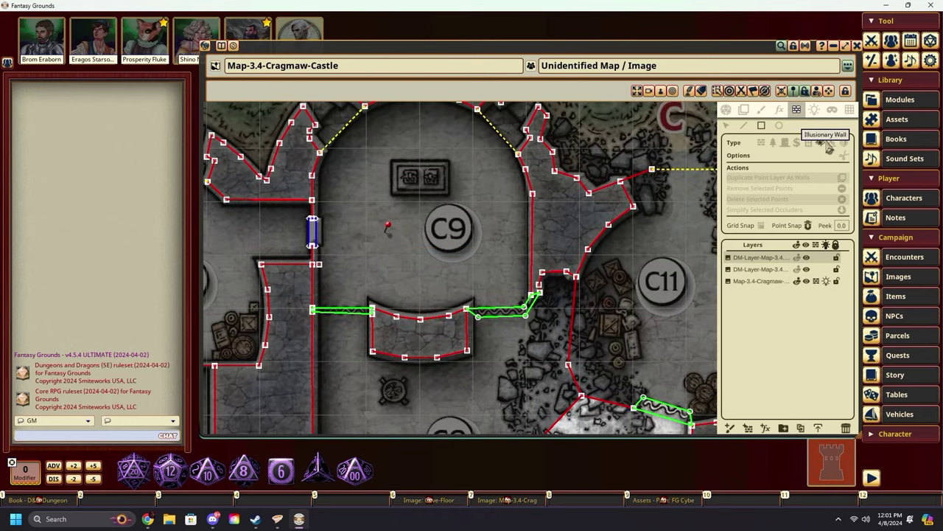
- Draw an Illusionary Wall rectangle and a pit rectangle in room C9, undoing each one
click(820, 143)
drag(455, 165, 508, 196)
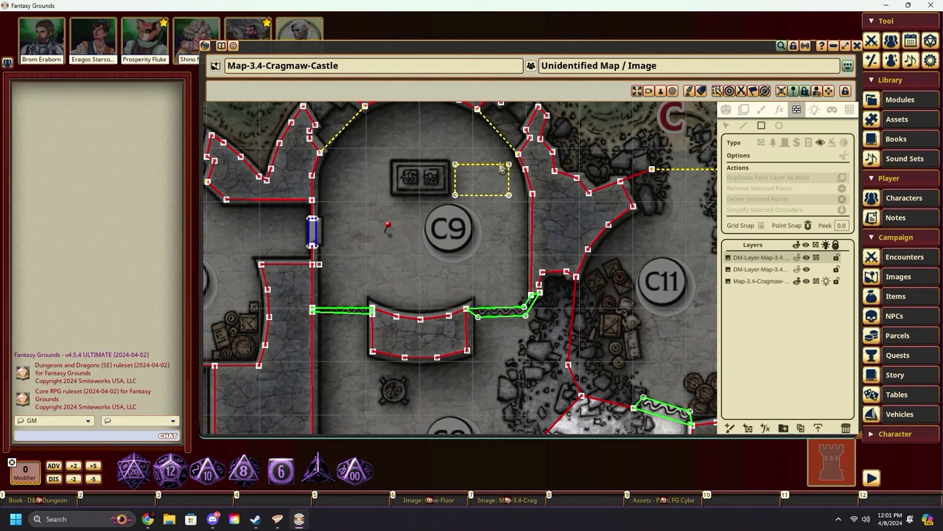
key(ctrl+z)
click(833, 144)
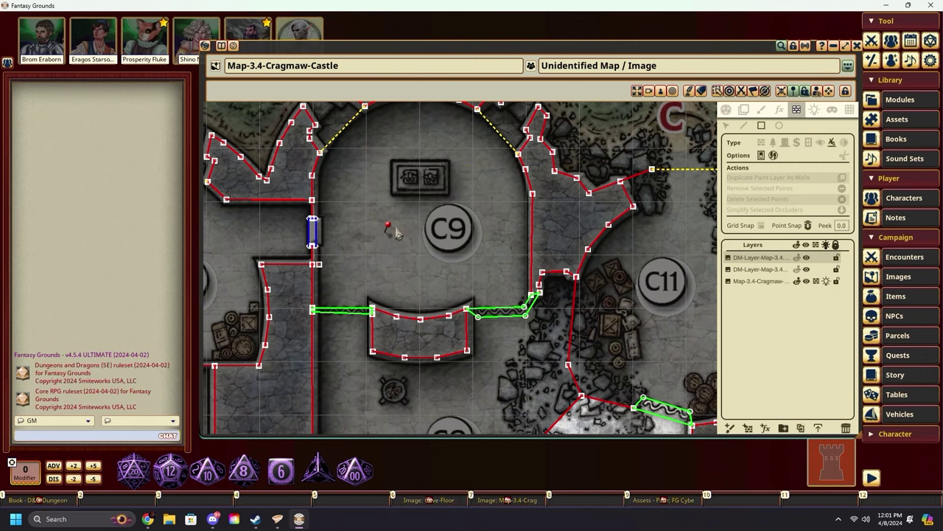
drag(379, 237, 515, 285)
key(ctrl+z)
- Draw rectangles of the last occluder type across room C8 and above the tokens, and undo them
scroll(473, 198, down, 5)
scroll(420, 321, up, 3)
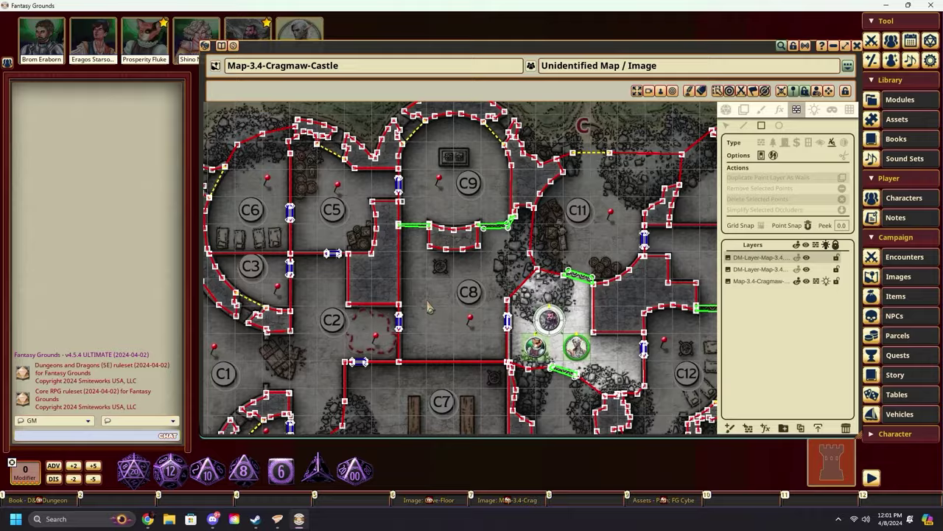
drag(430, 307, 493, 253)
scroll(494, 254, up, 4)
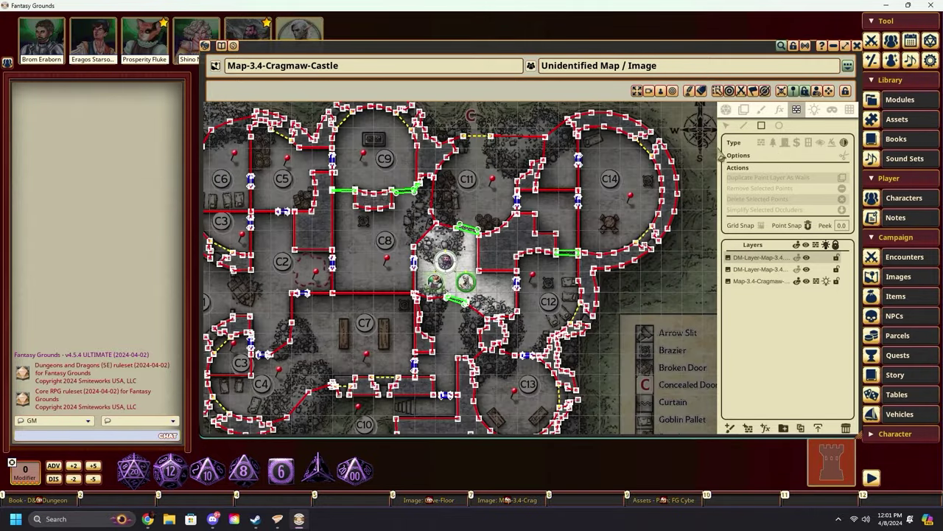
scroll(320, 253, up, 4)
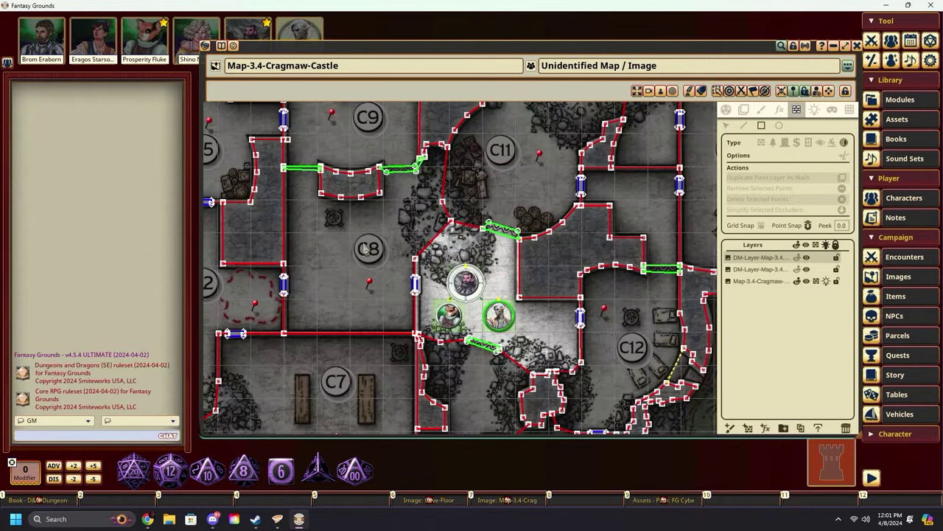
drag(318, 255, 448, 212)
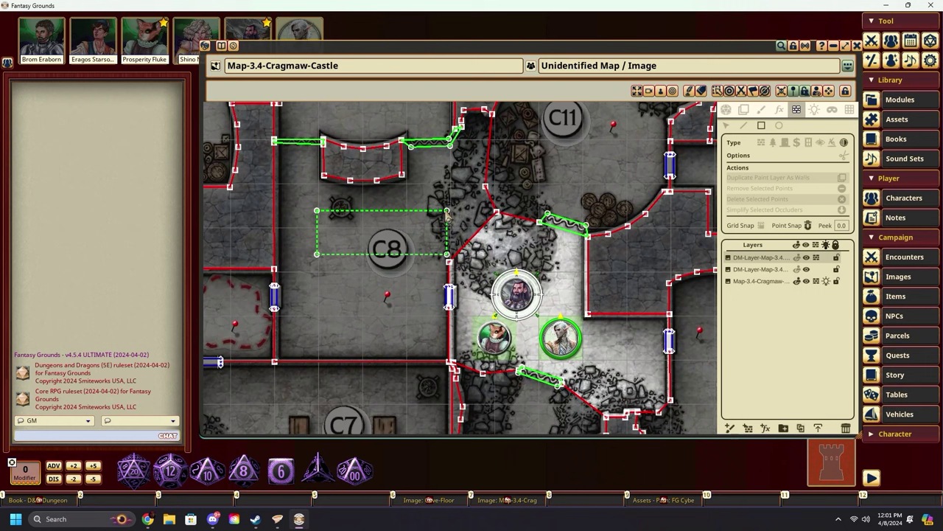
drag(480, 244, 564, 266)
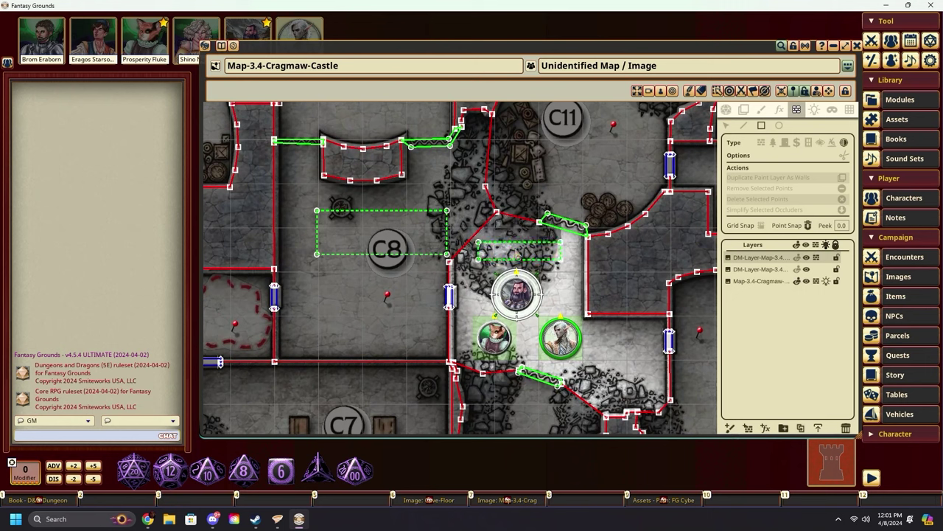
key(ctrl+z)
drag(509, 246, 561, 326)
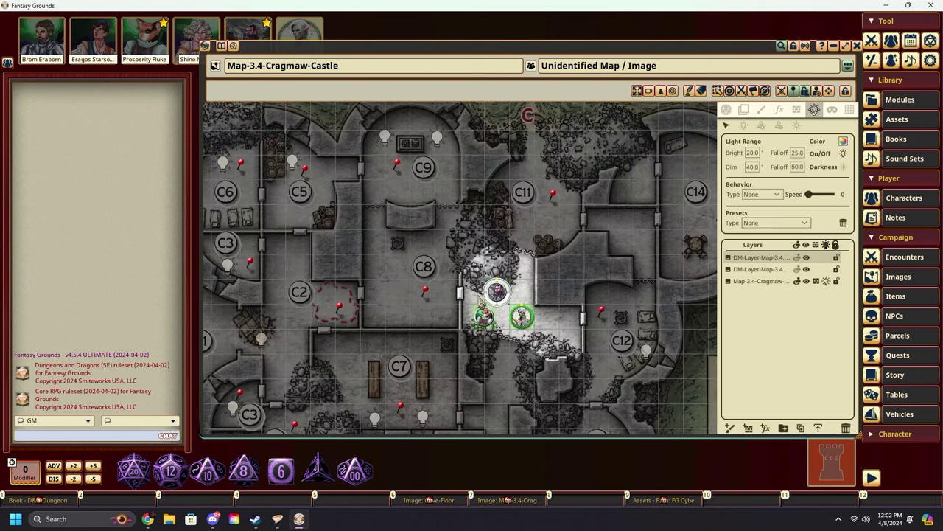
- Select the two light sources in room C7 to review their light range settings
drag(482, 303, 529, 235)
click(471, 314)
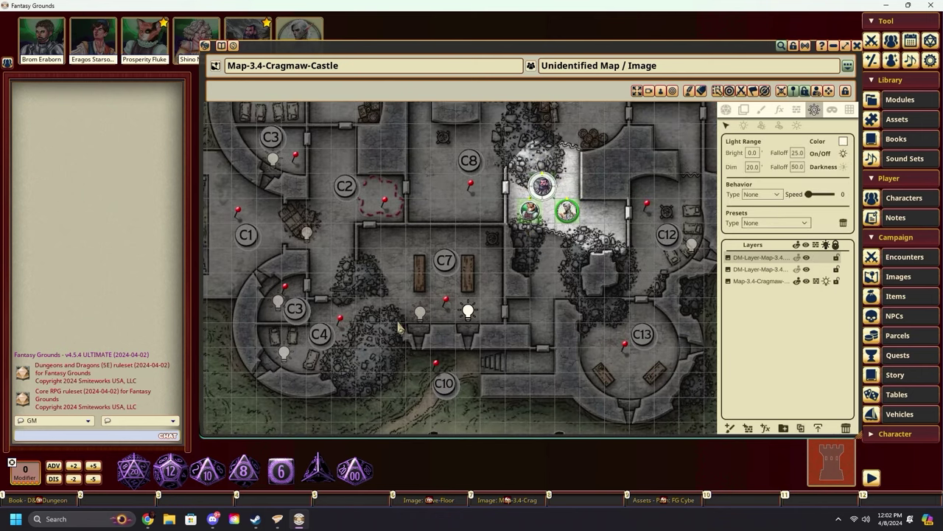
click(420, 316)
scroll(516, 304, down, 3)
drag(516, 304, 466, 345)
scroll(465, 345, up, 2)
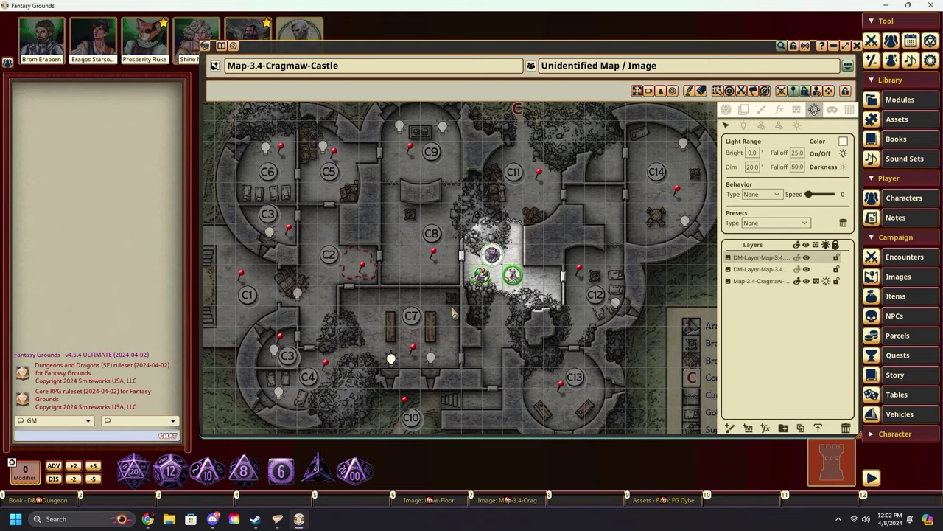
- Examine the settings of the light in room C14, the token light, the token vision and the ambient lighting
scroll(454, 303, down, 1)
click(645, 235)
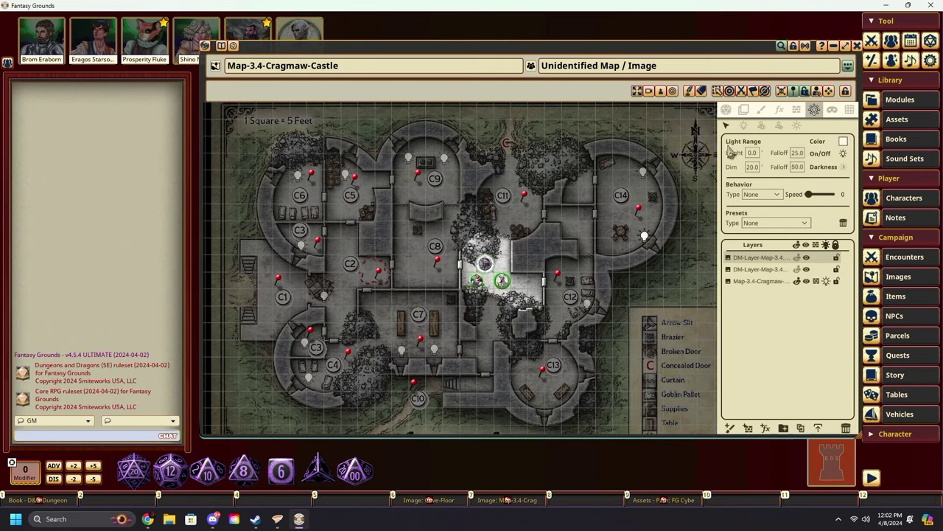
click(761, 125)
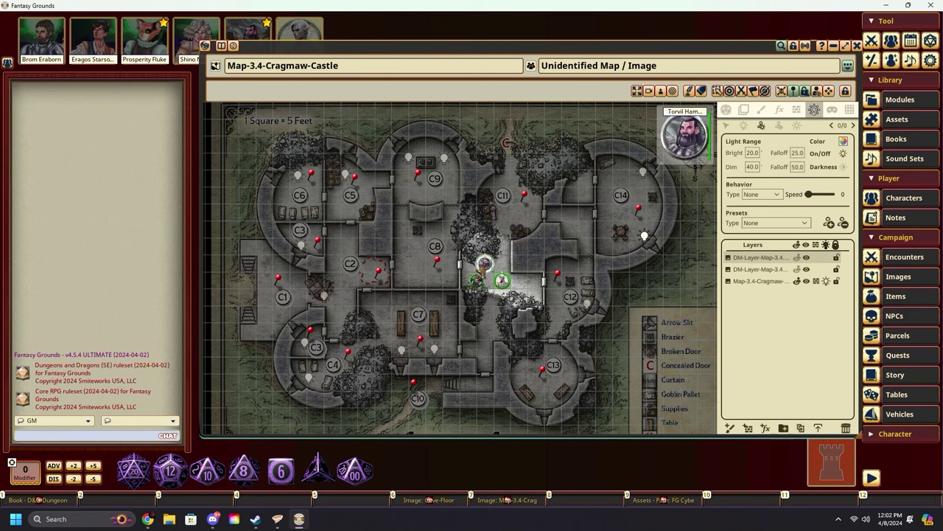
click(779, 126)
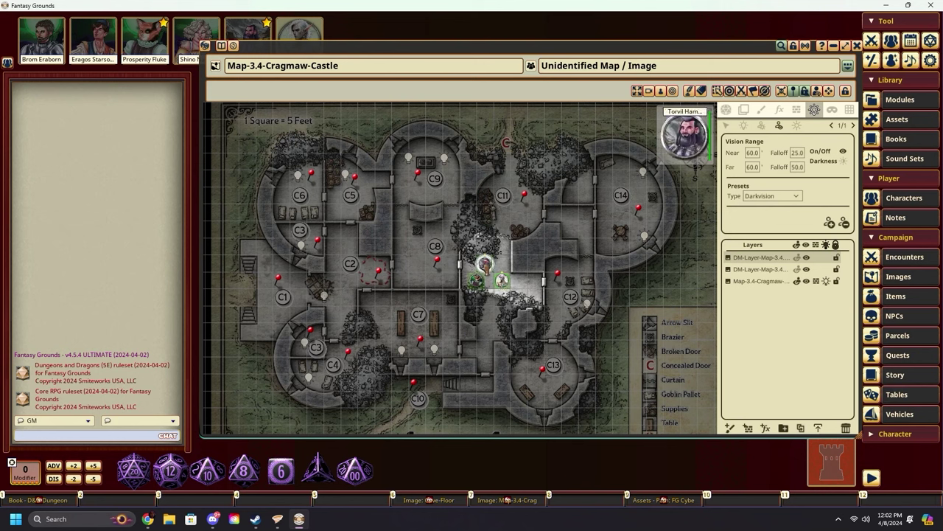
click(798, 127)
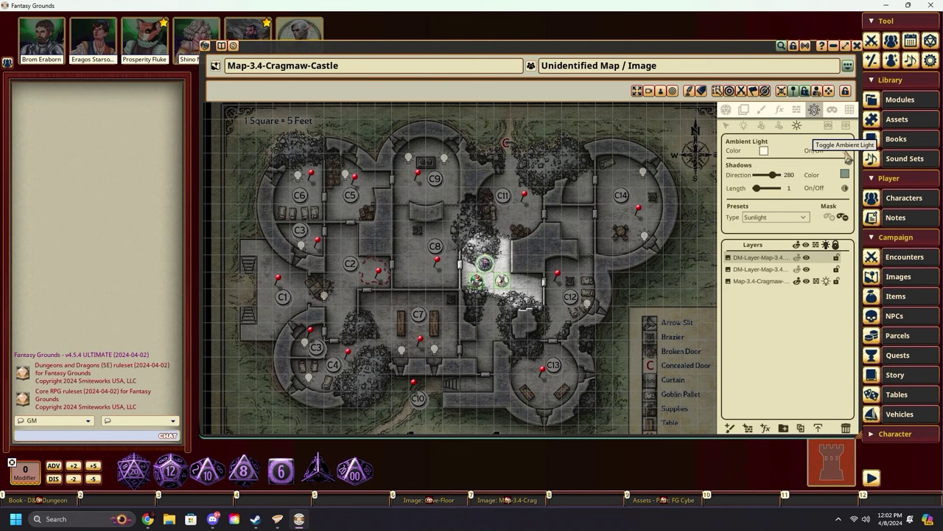
- Change the ambient light color to dark blue
click(764, 150)
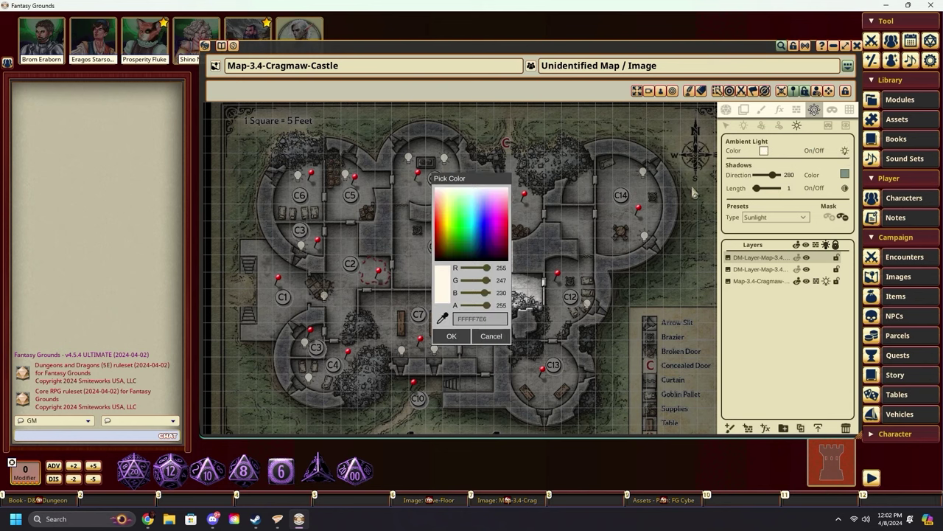
click(481, 253)
click(450, 339)
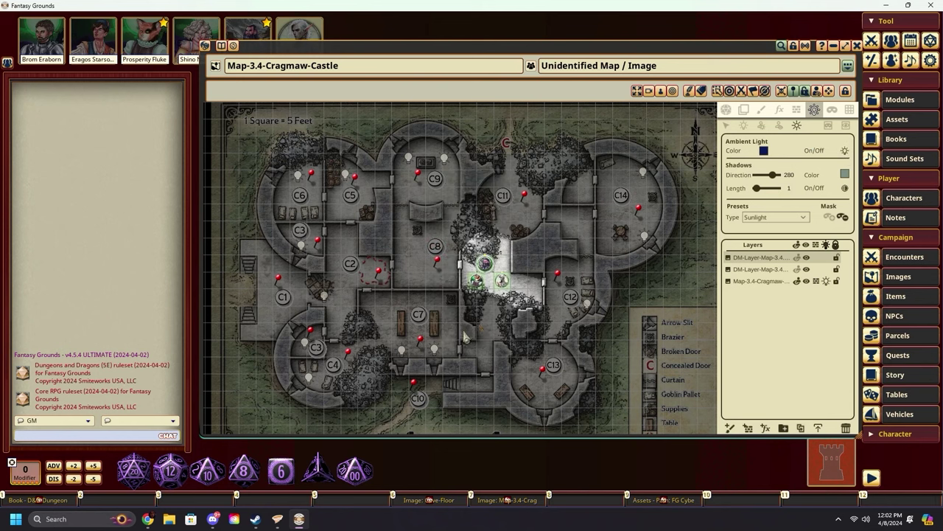
- Enable the player vision preview and move the lower-right token outside the castle, southwest of C10
scroll(614, 283, up, 2)
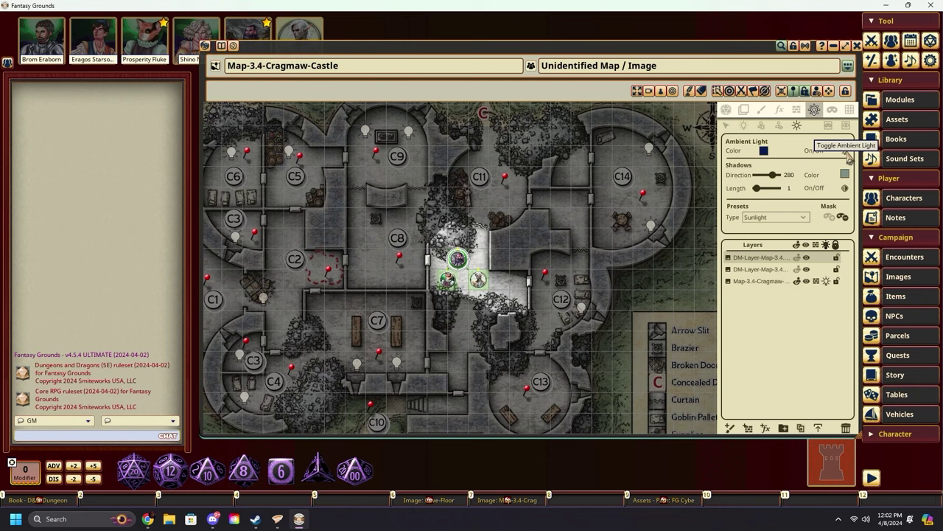
click(727, 110)
click(844, 183)
drag(589, 273, 621, 197)
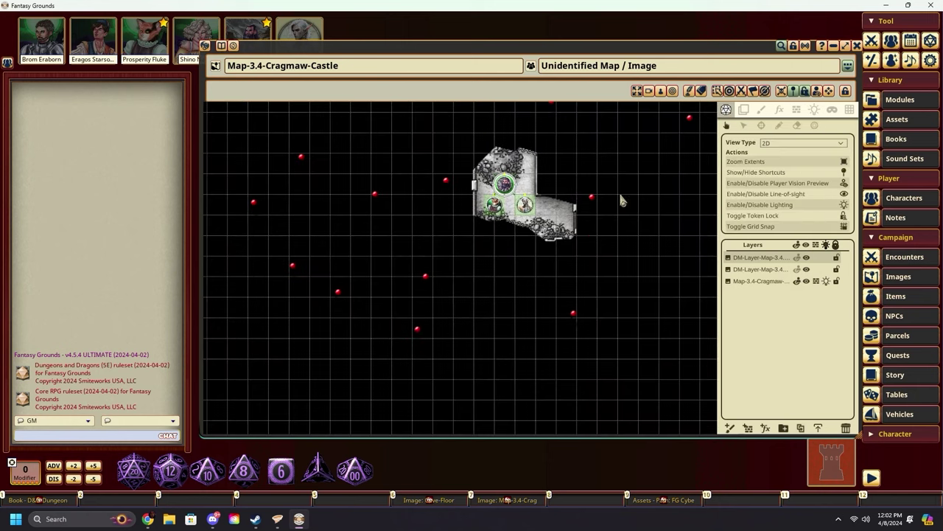
click(527, 206)
drag(528, 207, 382, 379)
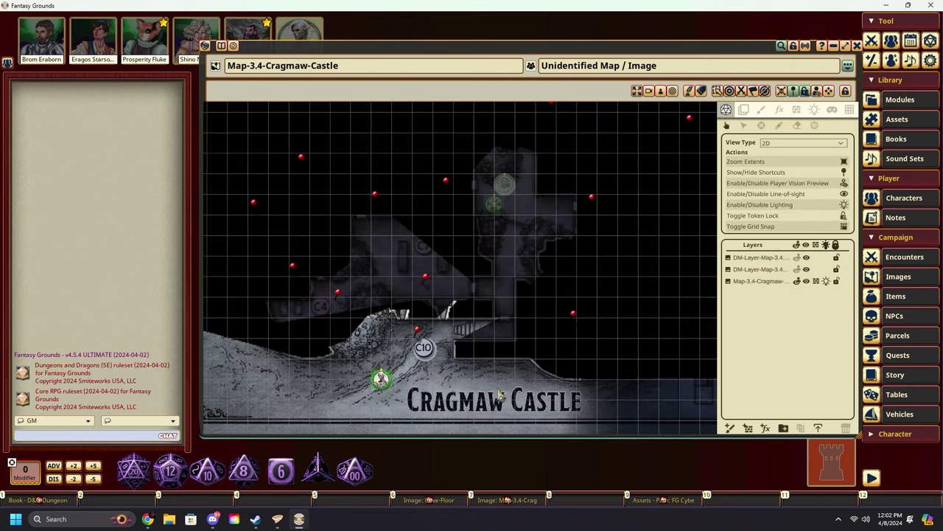
- Inspect the tinted area beside the Cragmaw Castle title and lighten the ambient light color
scroll(541, 328, up, 1)
drag(643, 411, 460, 316)
scroll(454, 318, up, 2)
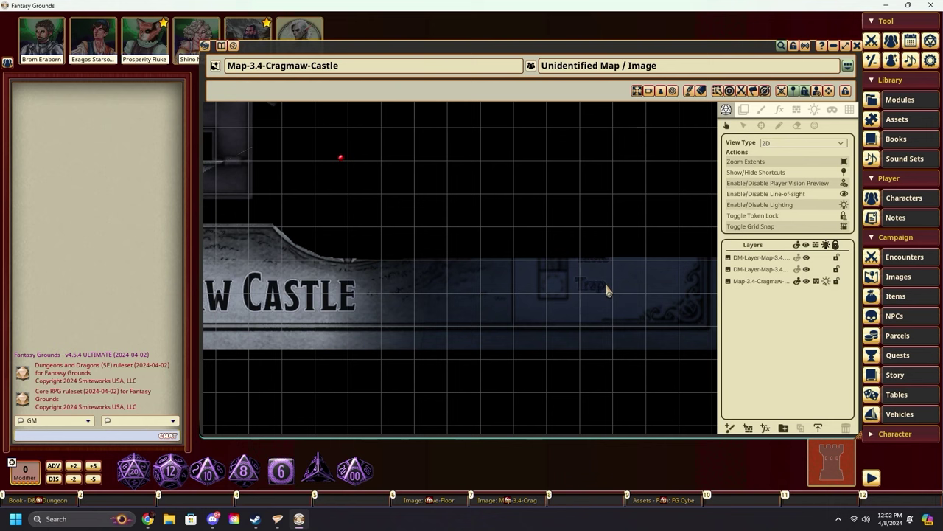
click(815, 110)
click(798, 125)
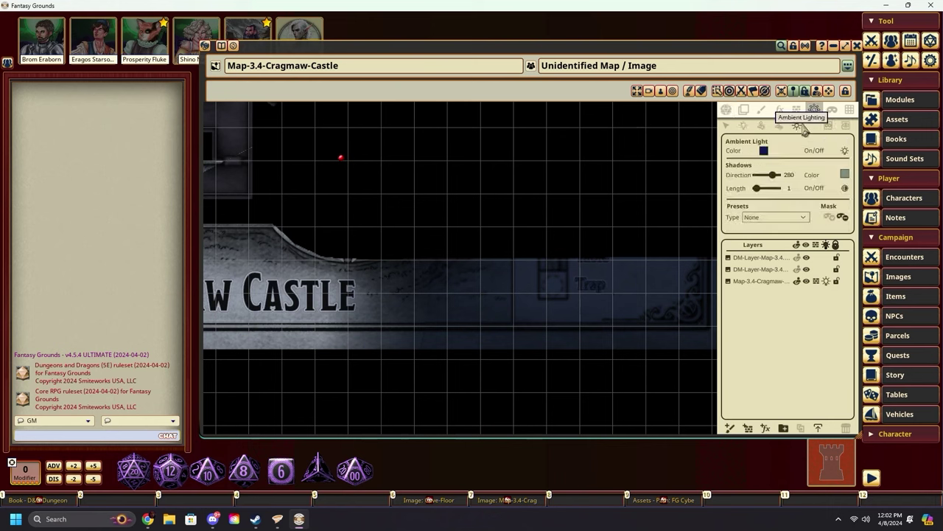
click(765, 150)
drag(474, 242, 480, 169)
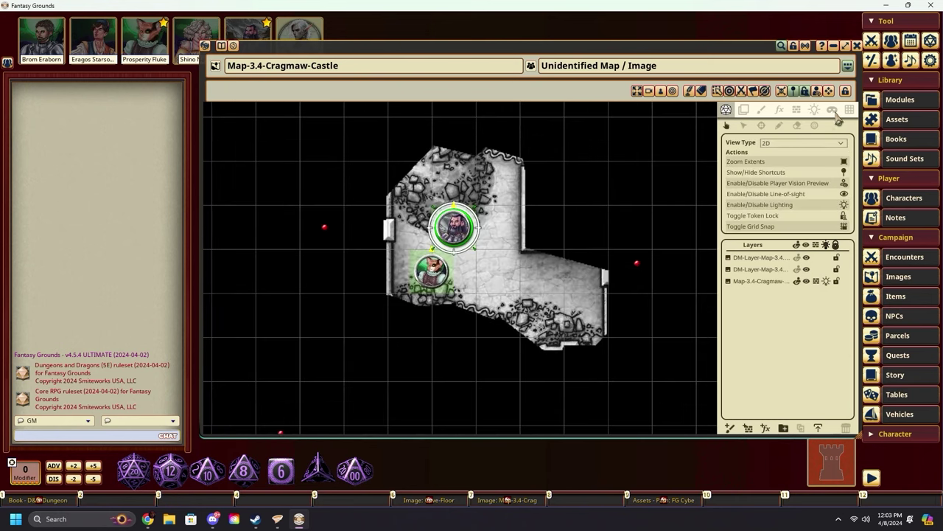
- Add a global mask and reveal a rectangular area around the two remaining tokens
click(833, 110)
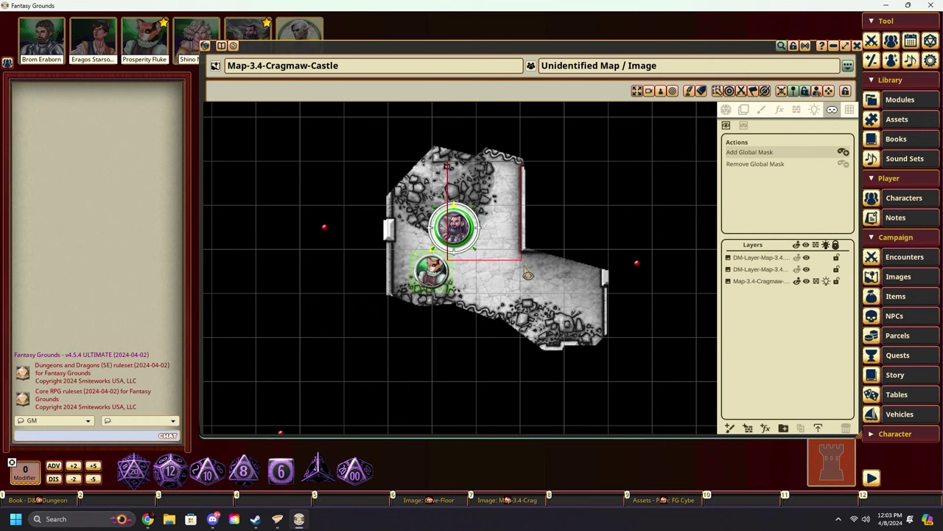
click(844, 152)
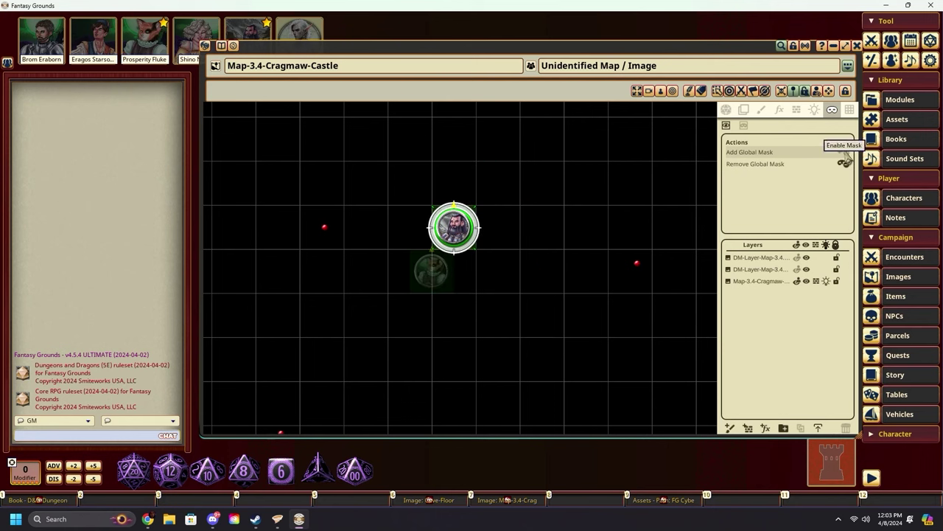
drag(380, 169, 562, 313)
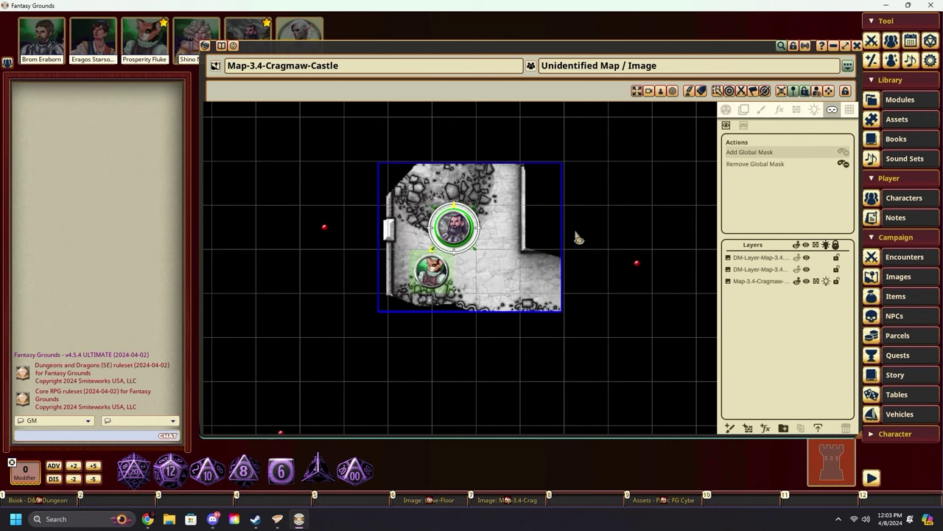
- Reveal several larger overlapping rectangles of the mask around the tokens' room and the neighboring areas
scroll(519, 295, down, 4)
drag(400, 145, 587, 326)
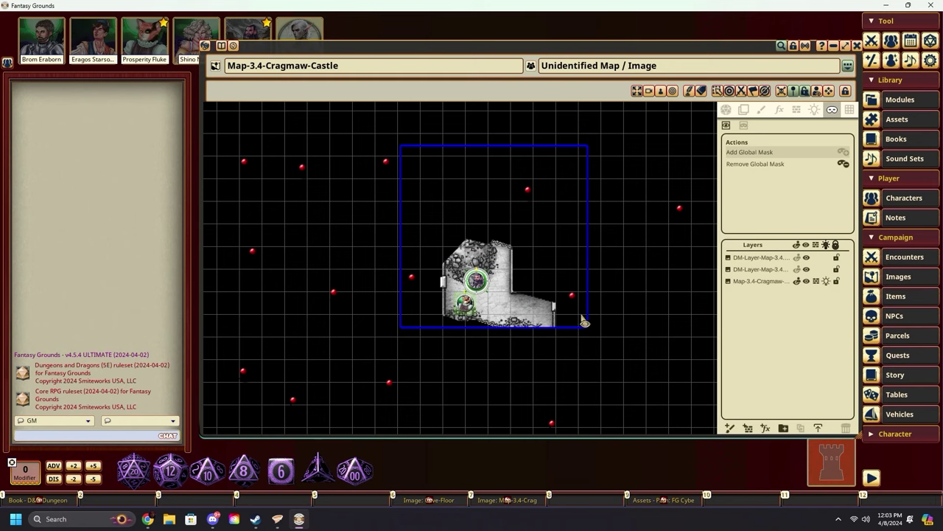
drag(446, 157, 531, 242)
drag(640, 216, 587, 312)
drag(686, 323, 499, 307)
drag(643, 410, 374, 230)
drag(317, 195, 613, 414)
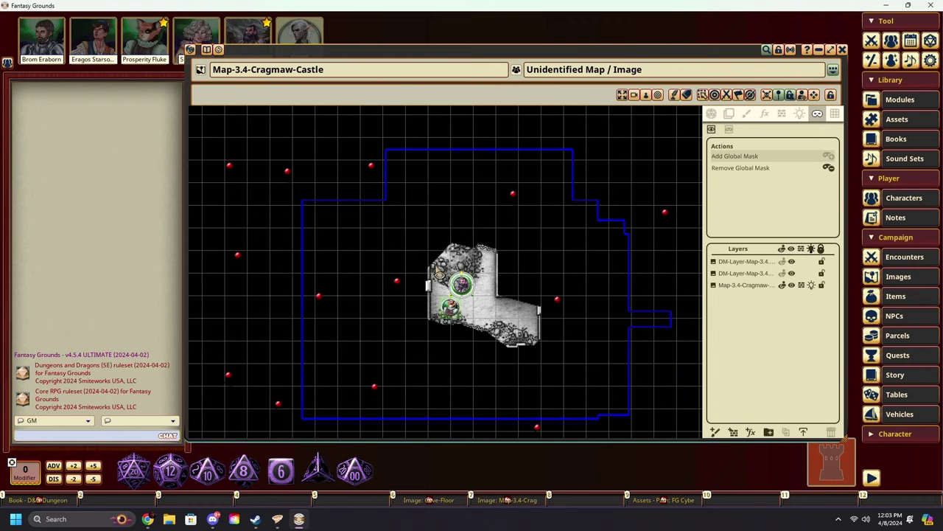
- Remove the global mask from the map
drag(457, 295, 415, 232)
scroll(449, 238, up, 2)
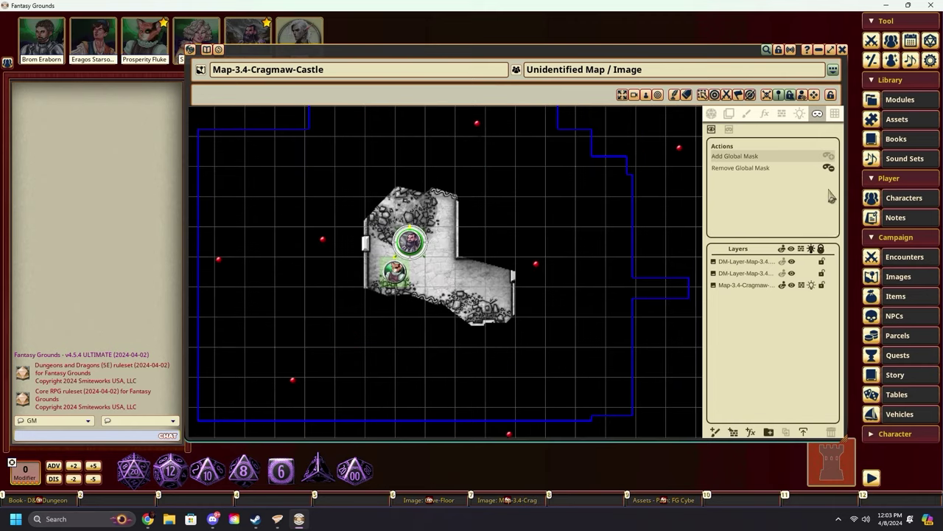
click(830, 168)
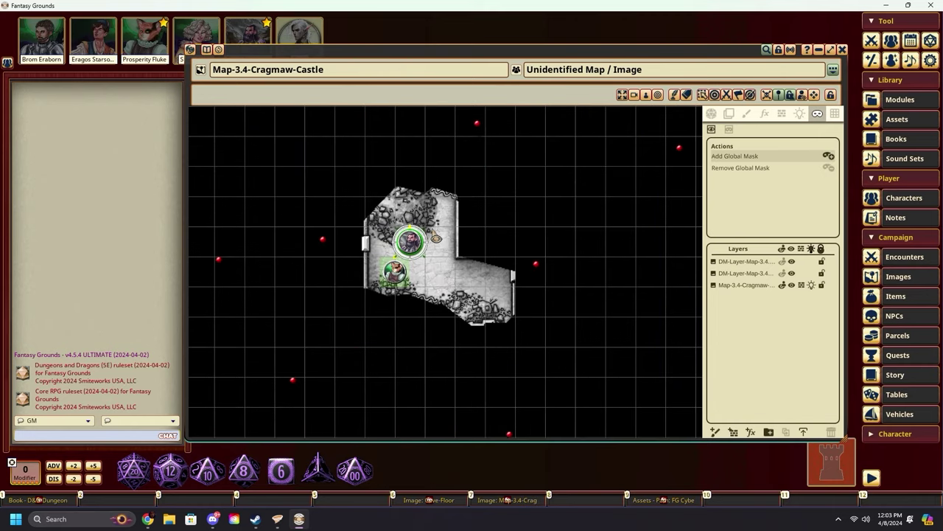
- Open the grid settings, hide the map grid and show it again
scroll(436, 235, down, 5)
click(835, 115)
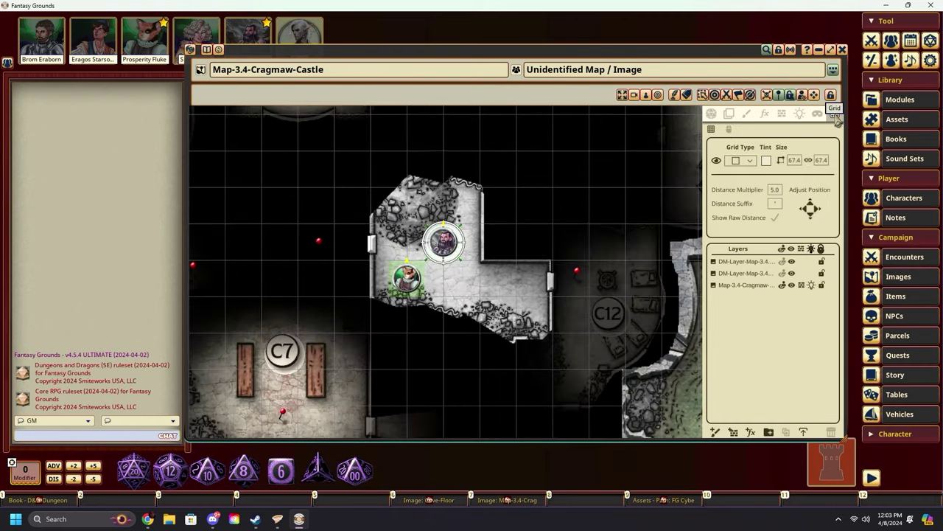
scroll(461, 238, up, 3)
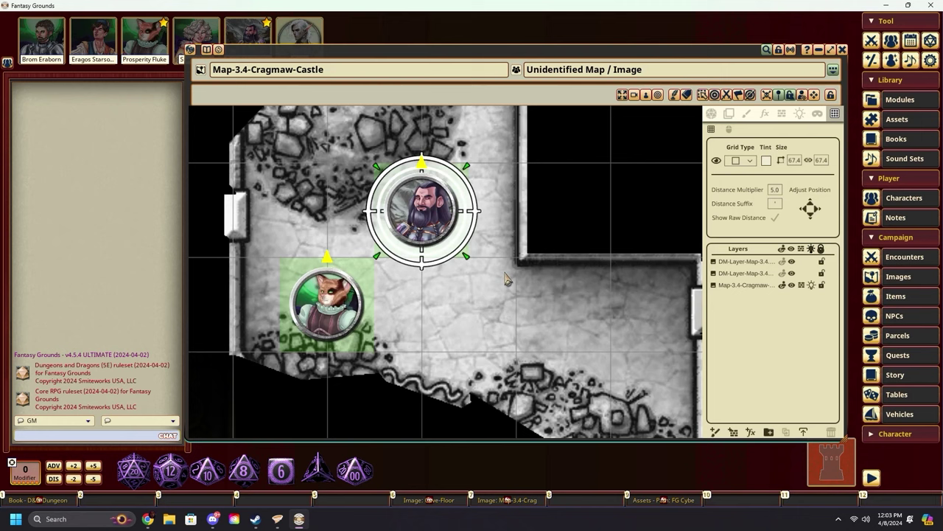
click(715, 163)
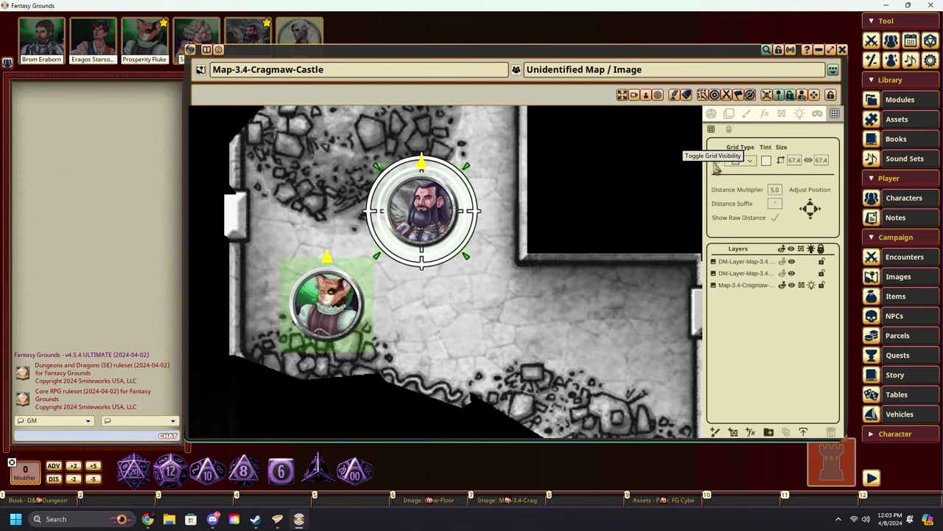
scroll(505, 276, down, 3)
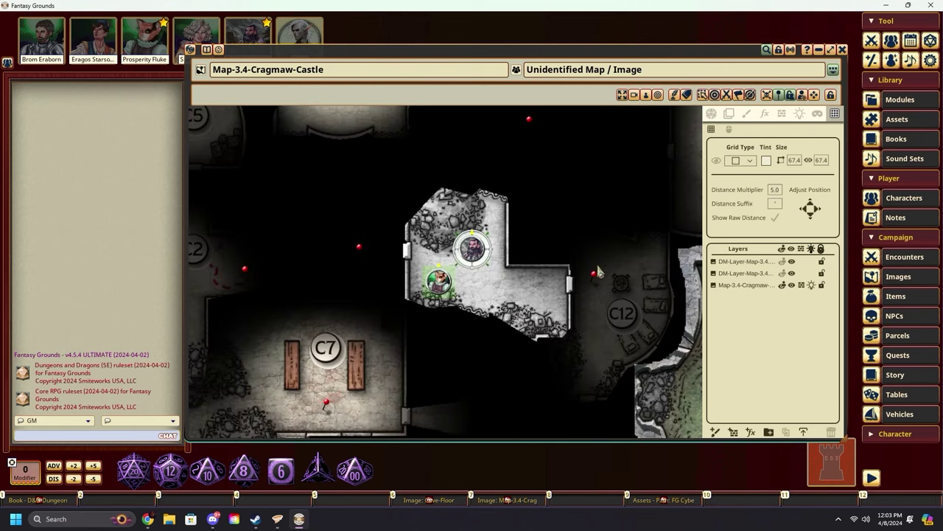
click(716, 162)
- Try the diamond and both hexagonal grid types, and return the grid type to square
scroll(476, 310, up, 3)
click(749, 163)
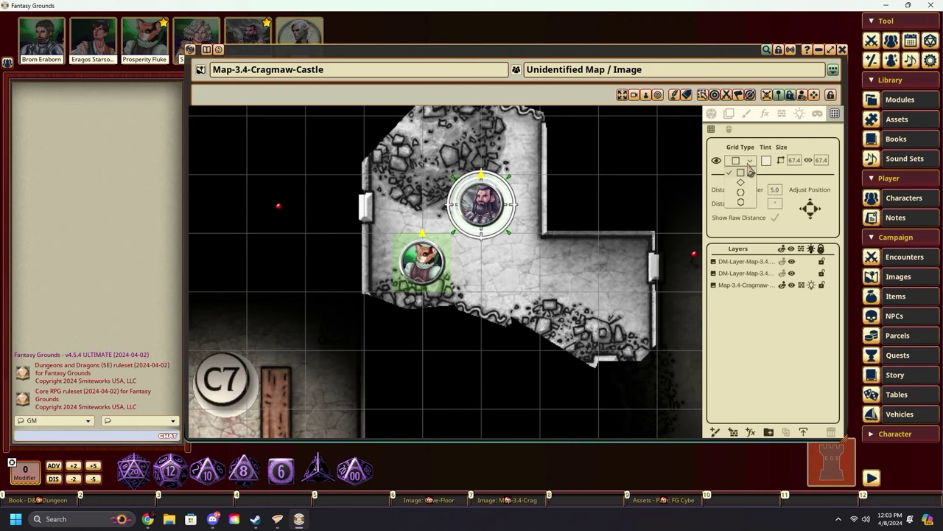
click(741, 183)
click(750, 164)
click(746, 193)
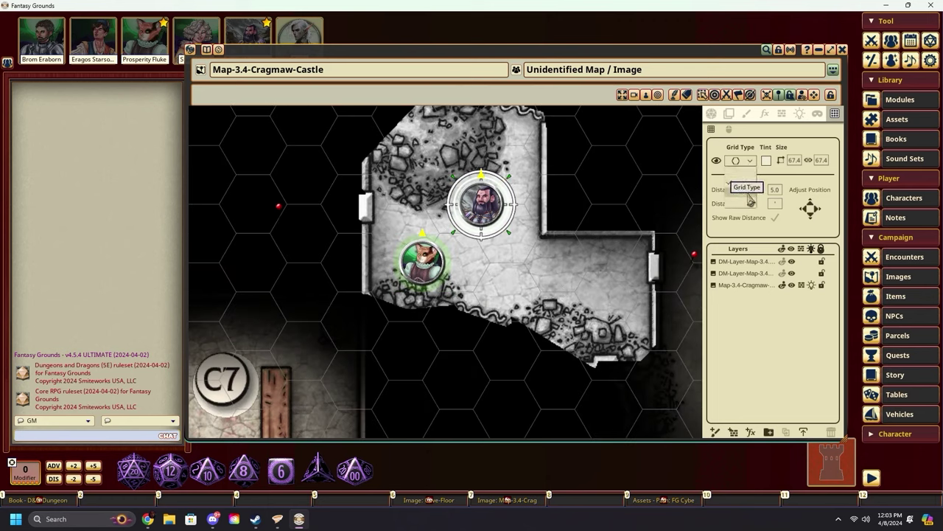
click(749, 162)
click(741, 202)
click(749, 162)
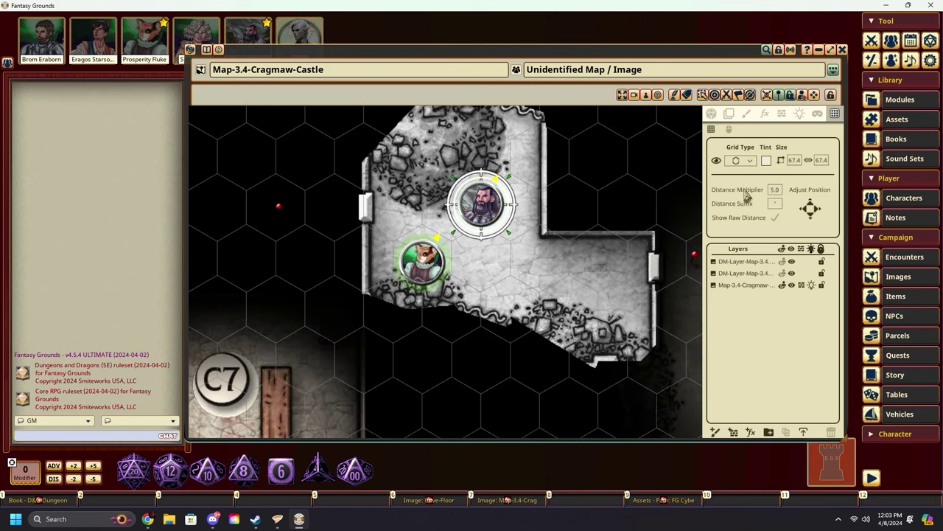
click(741, 172)
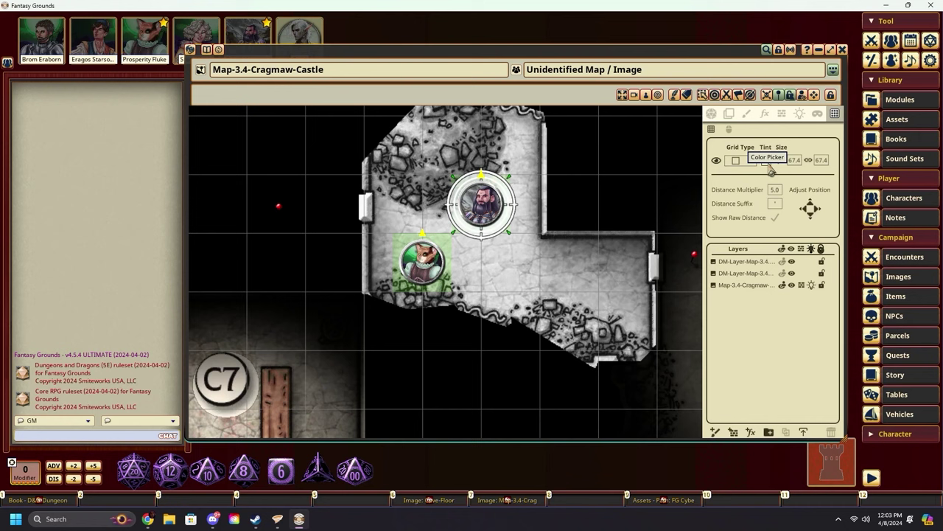
- Reduce the alpha of the white grid tint to 16 so the grid lines are fainter
click(767, 162)
drag(484, 181, 647, 158)
mouse_move(637, 283)
mouse_down()
mouse_move(632, 296)
mouse_move(643, 289)
mouse_move(631, 288)
mouse_up()
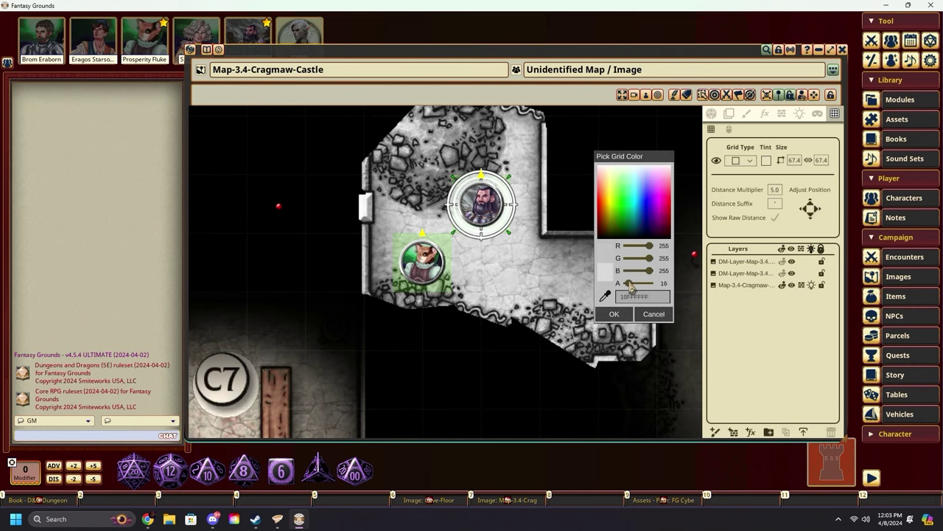
drag(533, 241, 461, 213)
scroll(412, 256, down, 3)
scroll(415, 260, down, 1)
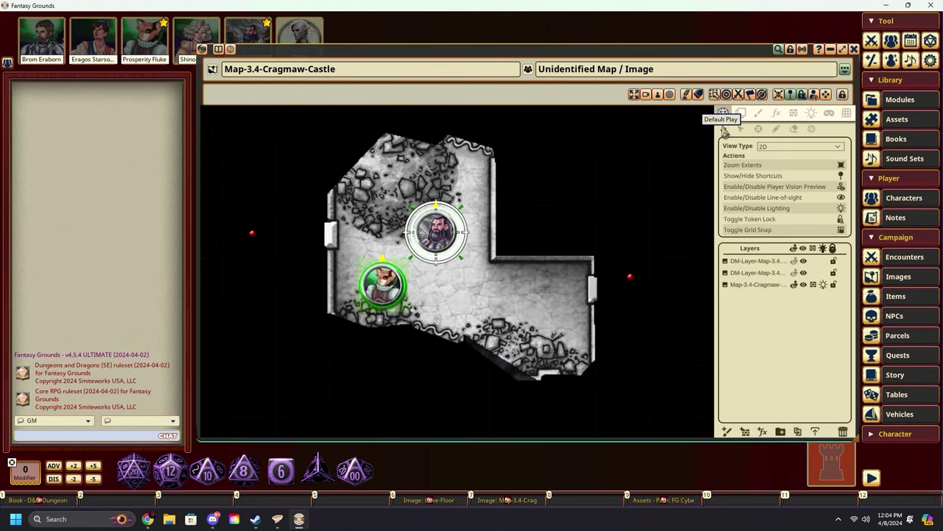
- Turn off the player vision preview for the castle map
scroll(661, 214, down, 2)
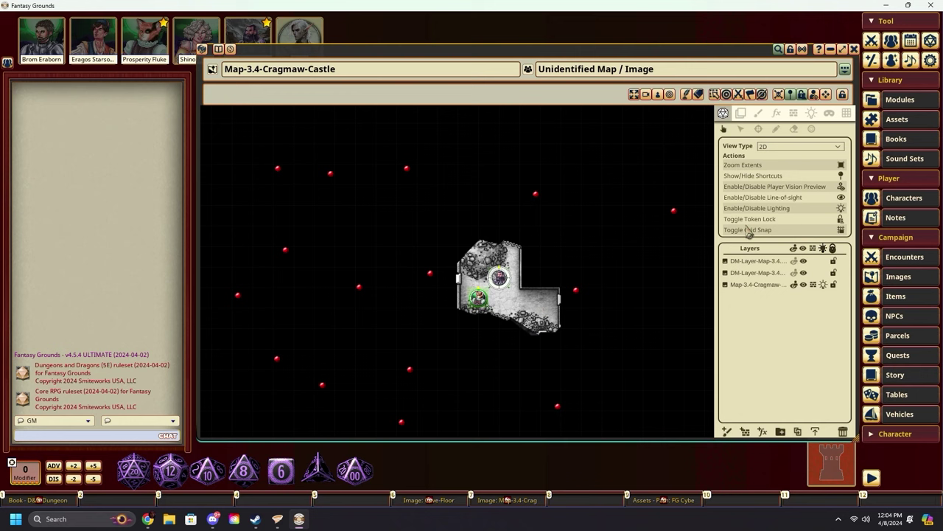
drag(501, 313, 533, 253)
click(532, 220)
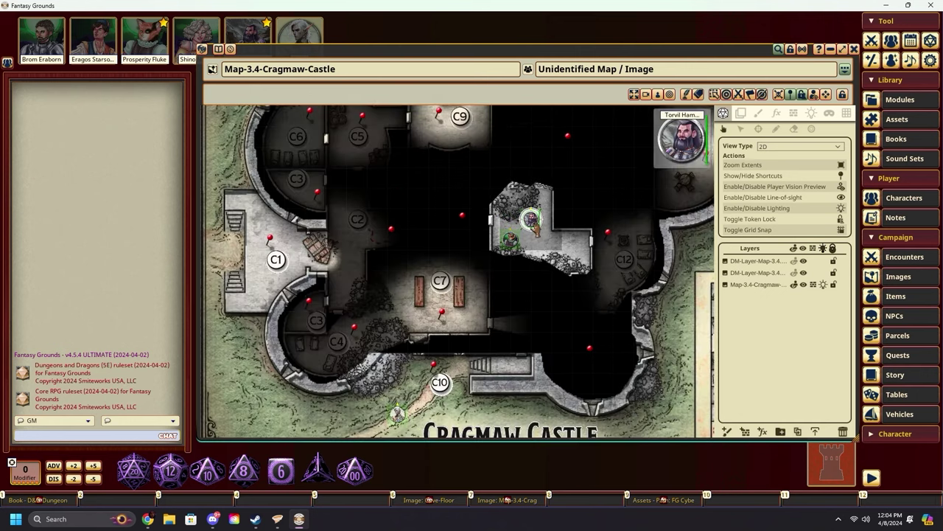
drag(554, 289, 560, 234)
click(841, 187)
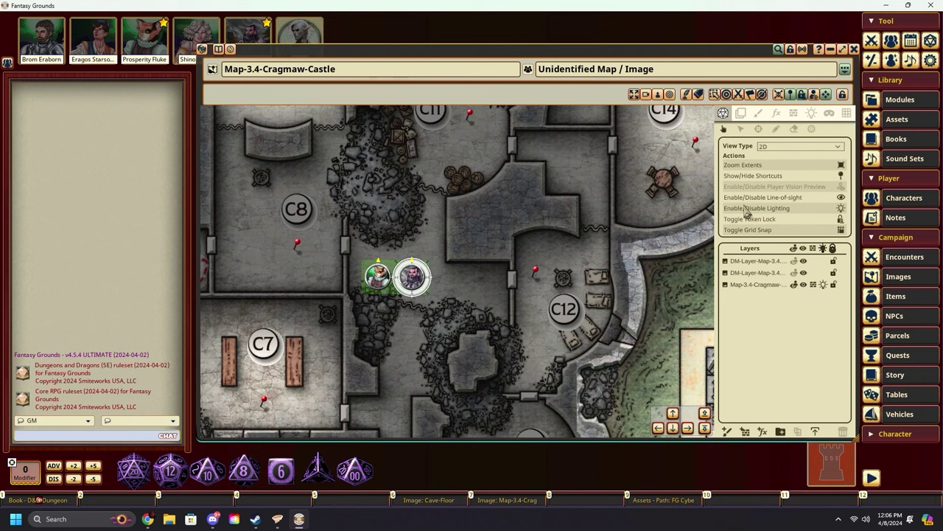